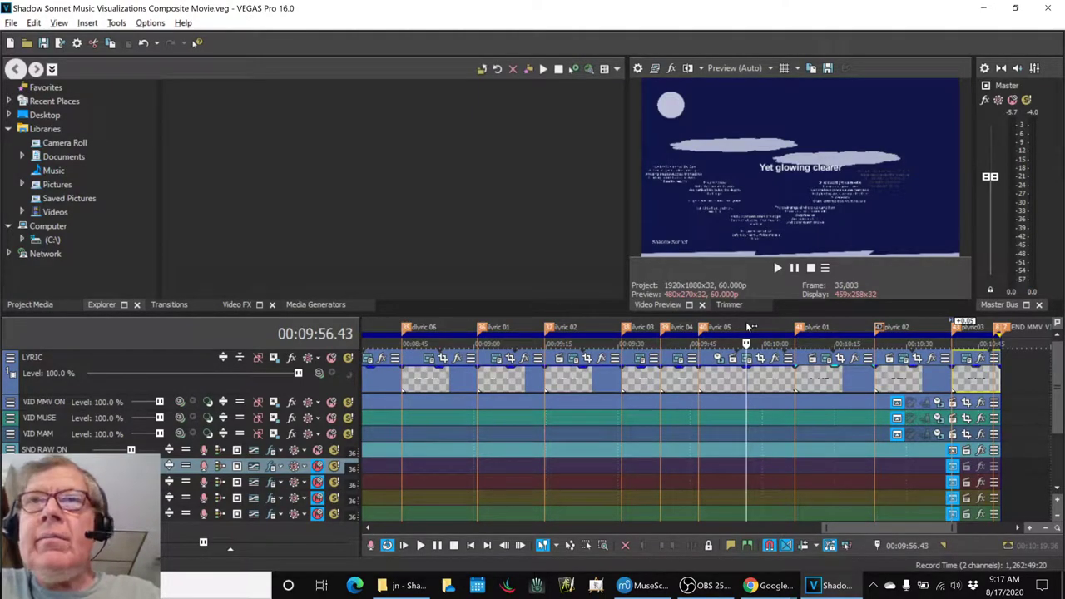
# Play the lyric section, stop it, and bring OBS Studio up to check the stream title
pyautogui.press('space')
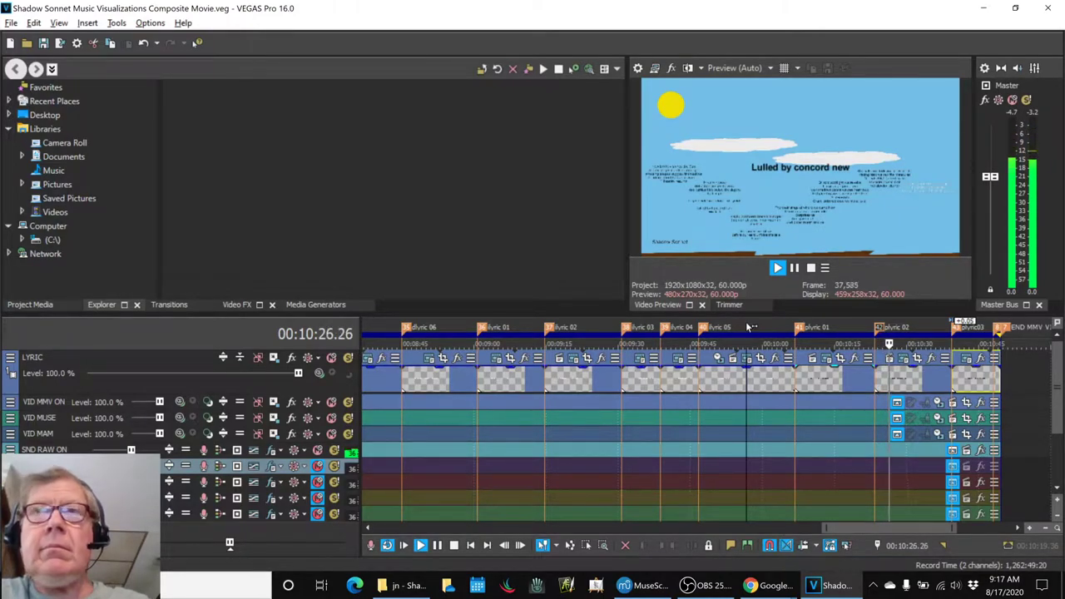
pyautogui.press('space')
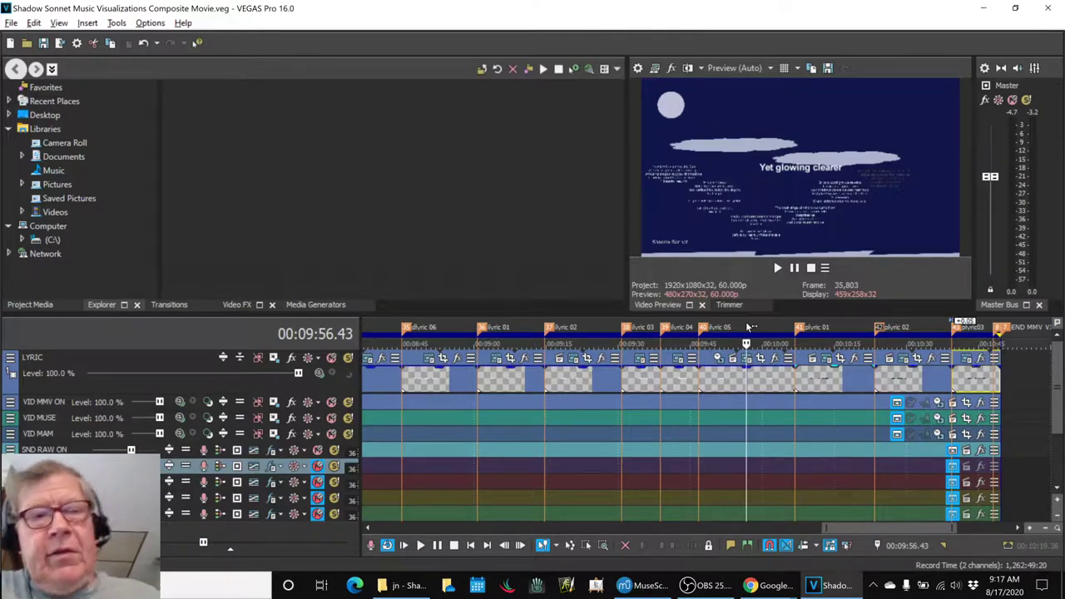
pyautogui.hotkey('alt', 'Tab')
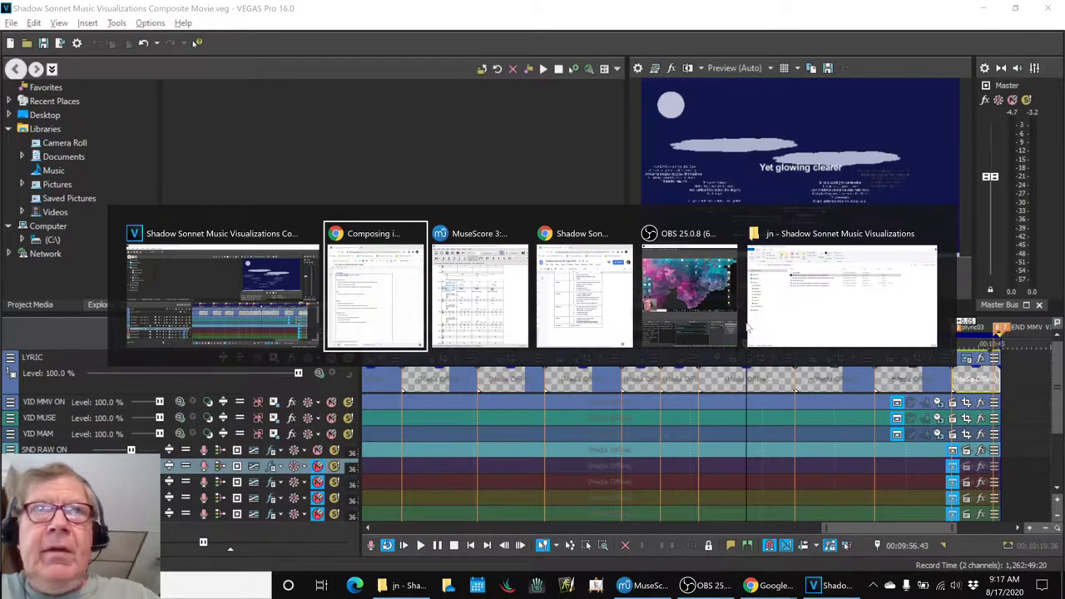
pyautogui.hotkey('alt', 'Tab')
pyautogui.hotkey('alt', 'Tab')
pyautogui.hotkey('alt', 'Tab')
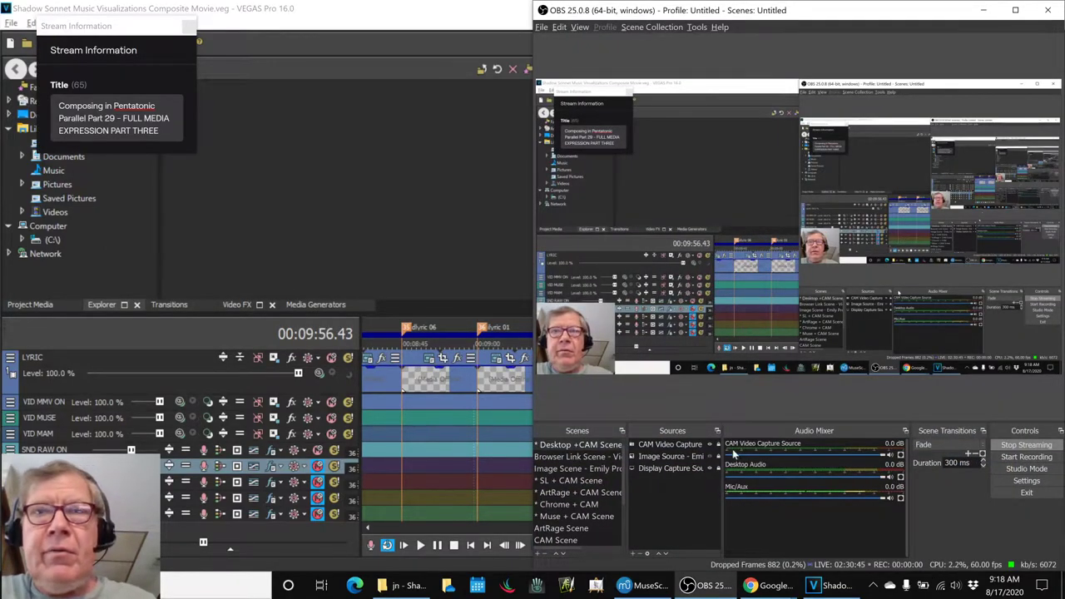
# Minimize OBS Studio and return to the session notes spreadsheet
pyautogui.click(711, 589)
pyautogui.hotkey('alt', 'Tab')
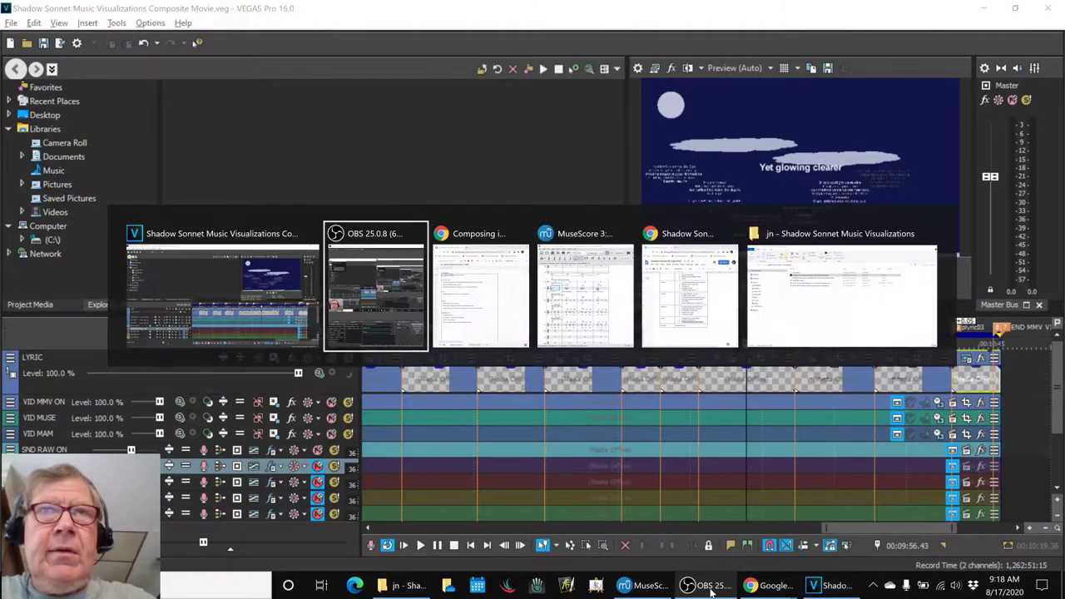
pyautogui.press('Tab')
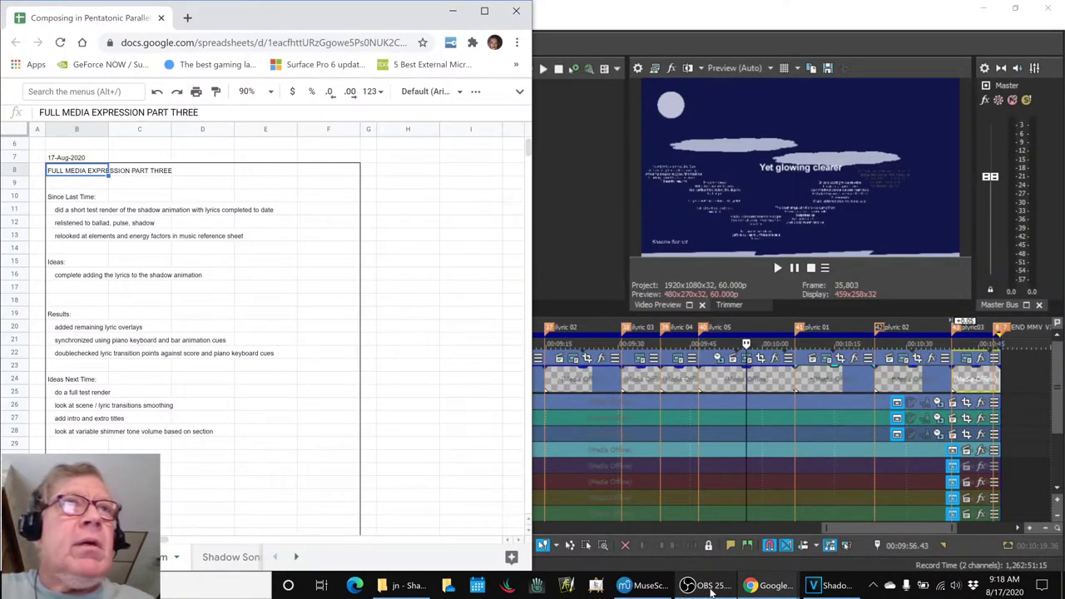
# Select the lyric-completion idea in B16, zoom VEGAS's timeline out, then go to the Shadow Sonnet document
pyautogui.click(72, 277)
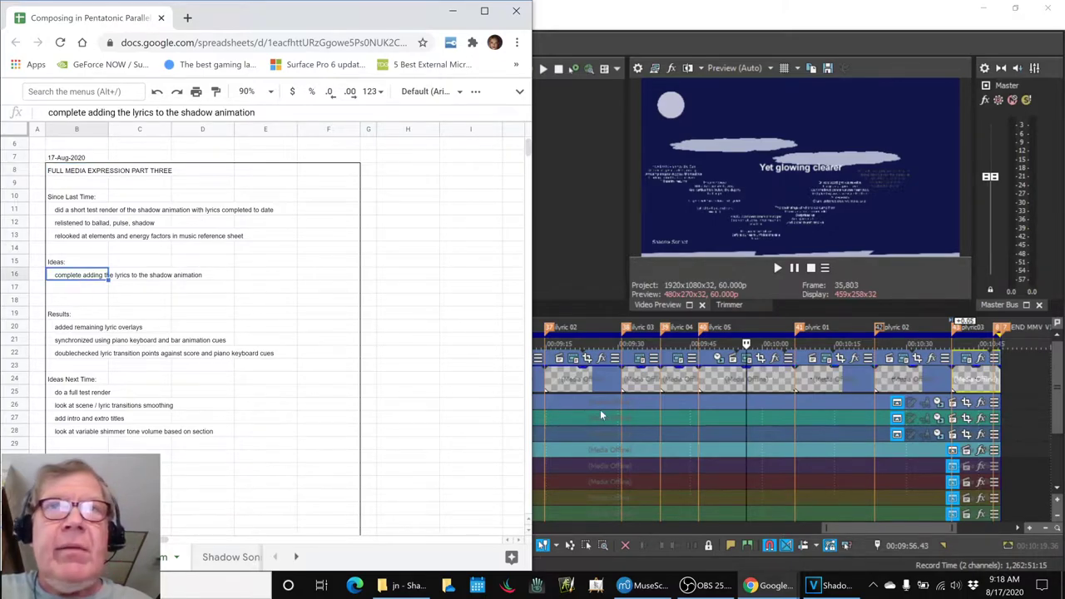
pyautogui.click(547, 264)
pyautogui.scroll(-8, 512, 381)
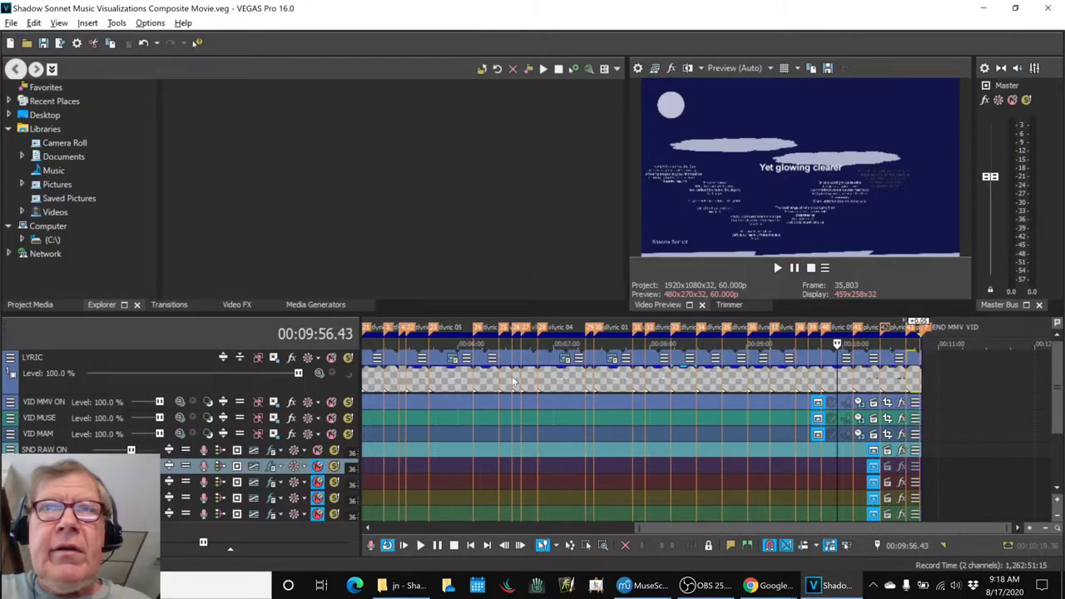
pyautogui.hotkey('alt', 'Tab')
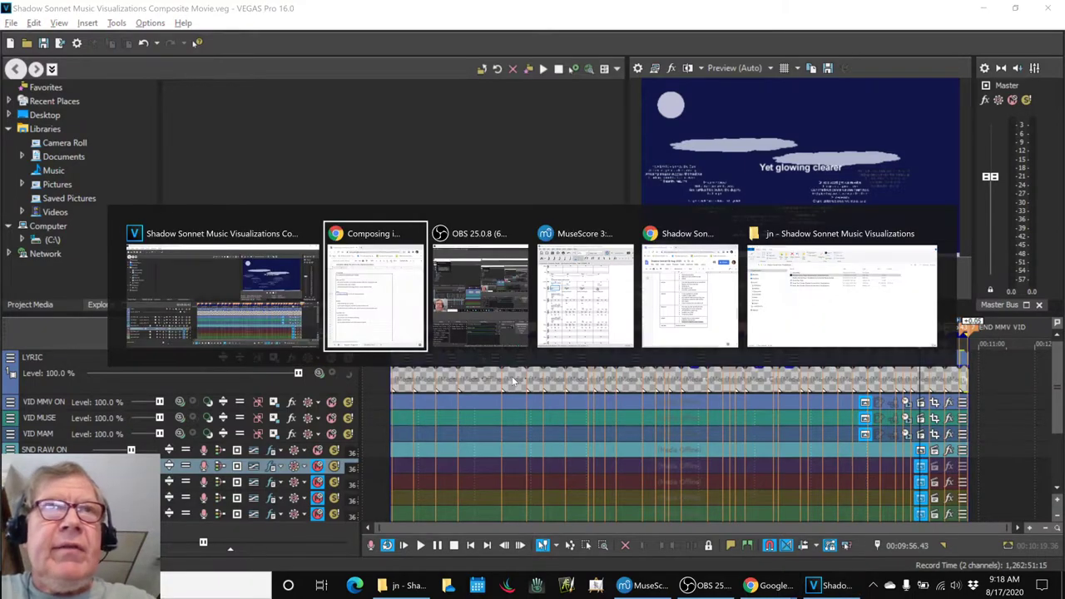
pyautogui.press('Tab')
pyautogui.press('Tab')
pyautogui.press('Tab')
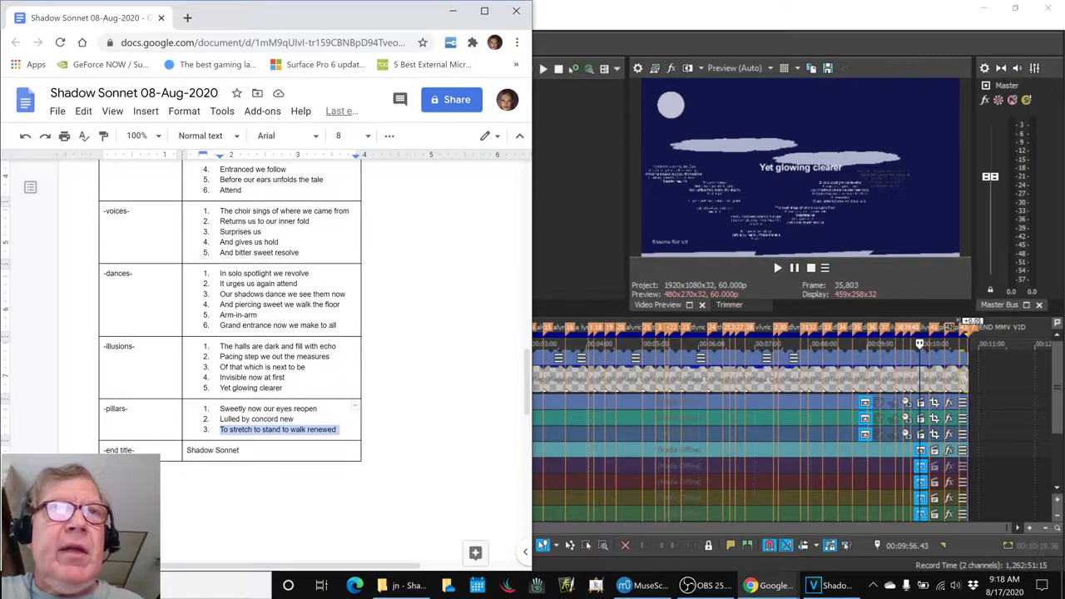
# Compare the pillars lyric with measure 572 in MuseScore, then return to VEGAS Pro
pyautogui.hotkey('alt', 'Tab')
pyautogui.press('Tab')
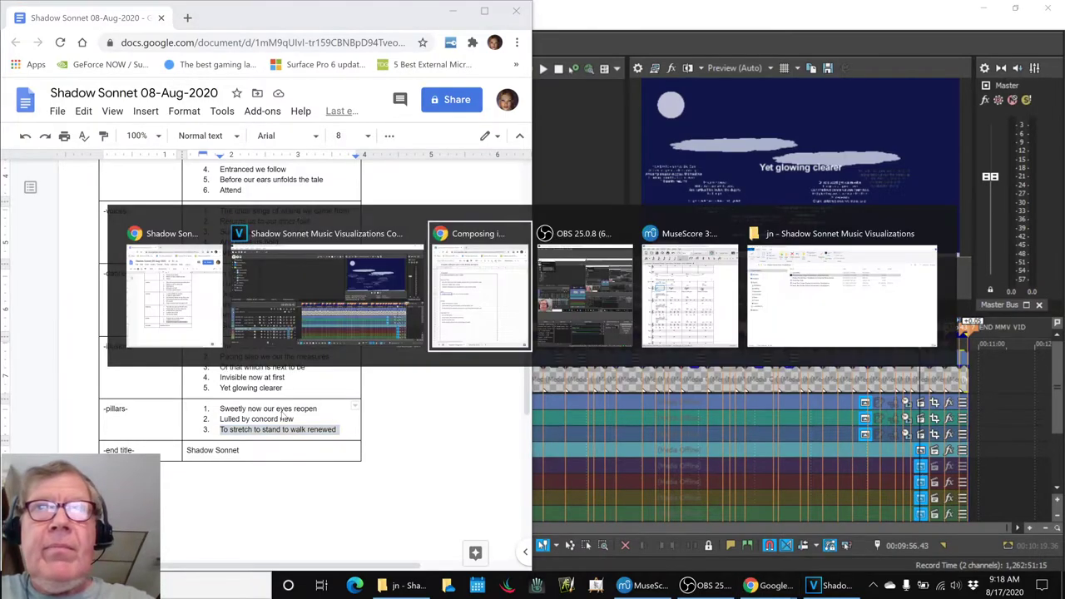
pyautogui.press('Tab')
pyautogui.press('Tab')
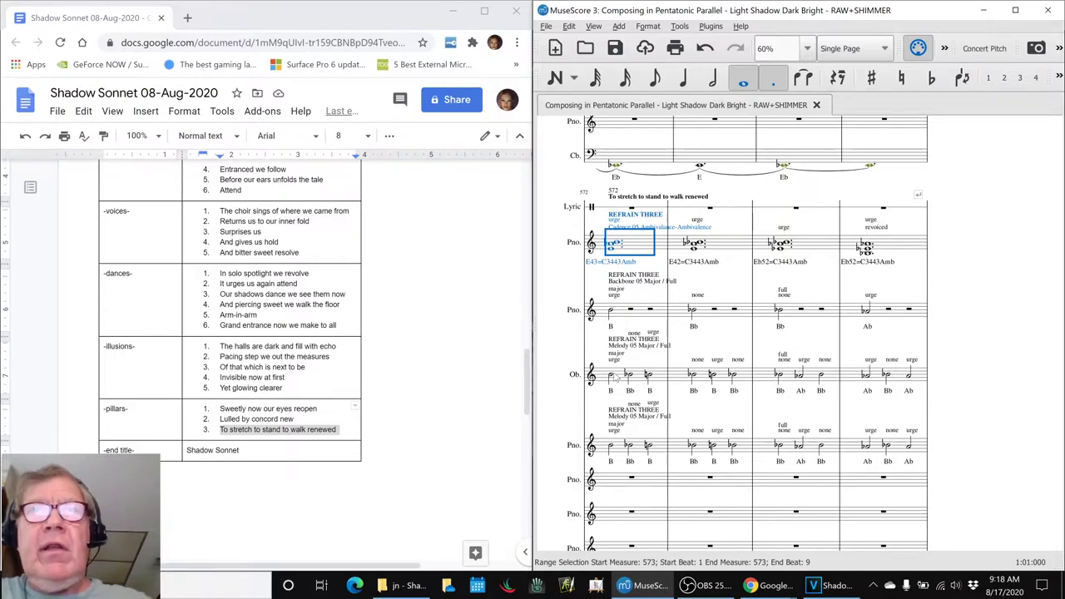
pyautogui.hotkey('alt', 'Tab')
pyautogui.hotkey('alt', 'Tab')
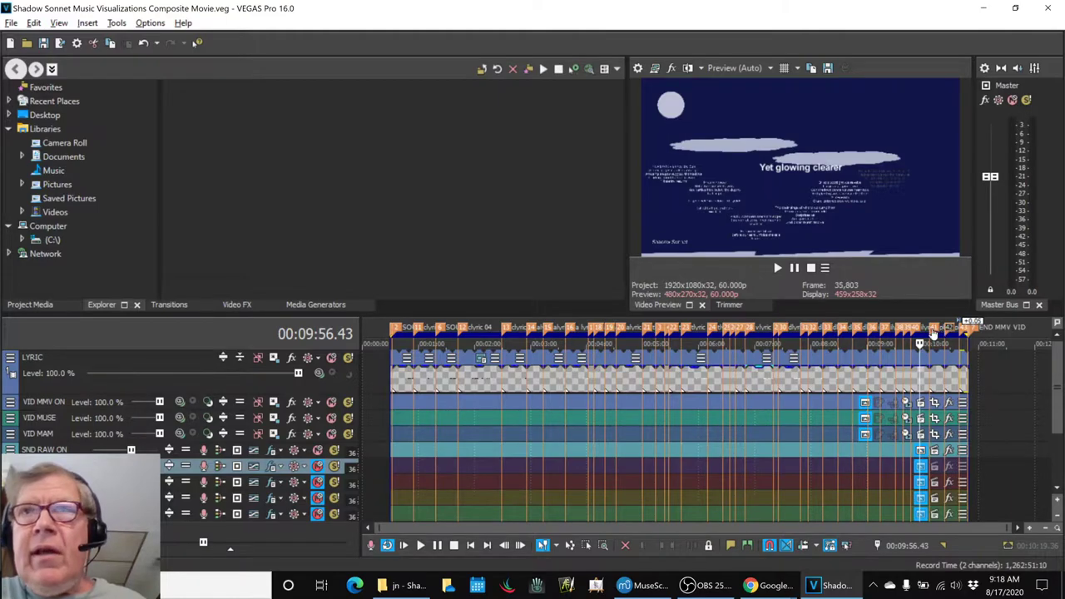
# Zoom in and move the playhead to the plyric03 lyric marker at 00:10:39.23
pyautogui.scroll(5, 948, 332)
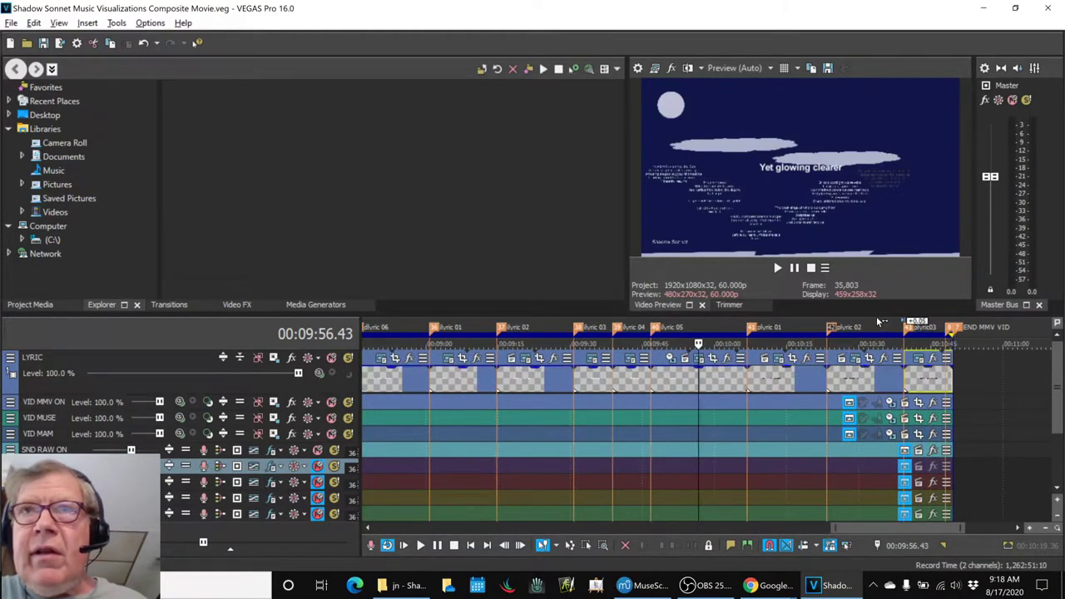
pyautogui.click(909, 331)
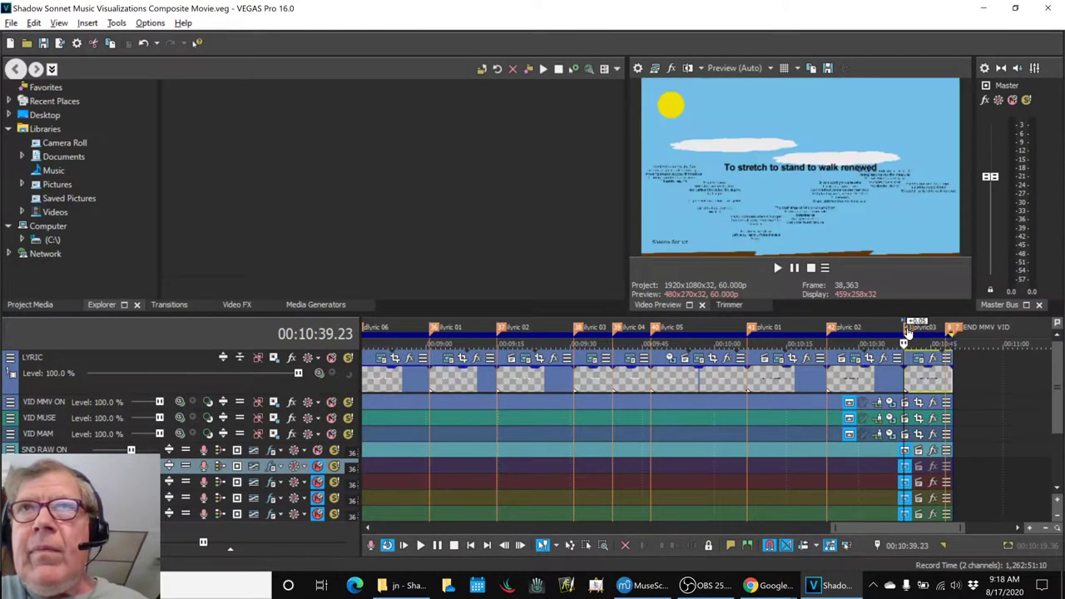
pyautogui.scroll(1, 909, 333)
pyautogui.scroll(5, 908, 334)
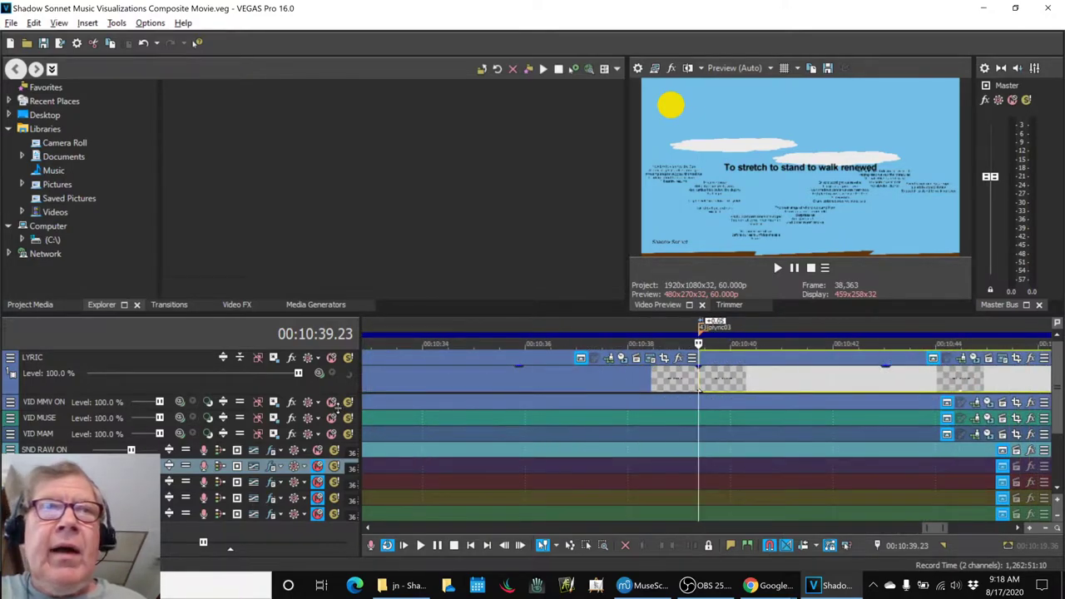
# Toggle Mute on VID MMV ON, compare with MuseScore, then toggle the track's mute again
pyautogui.click(331, 402)
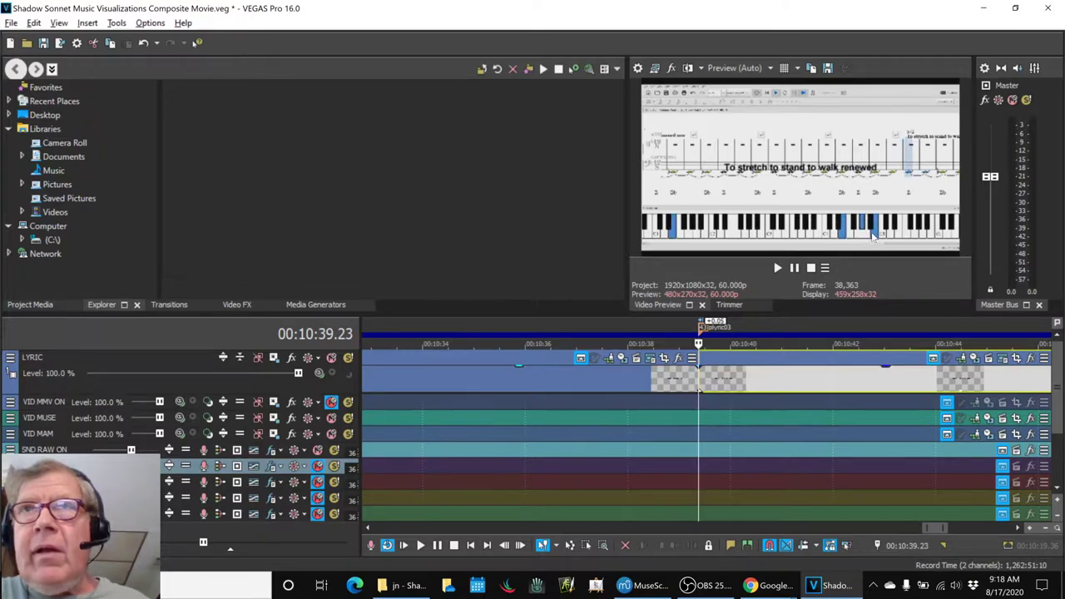
pyautogui.hotkey('alt', 'Tab')
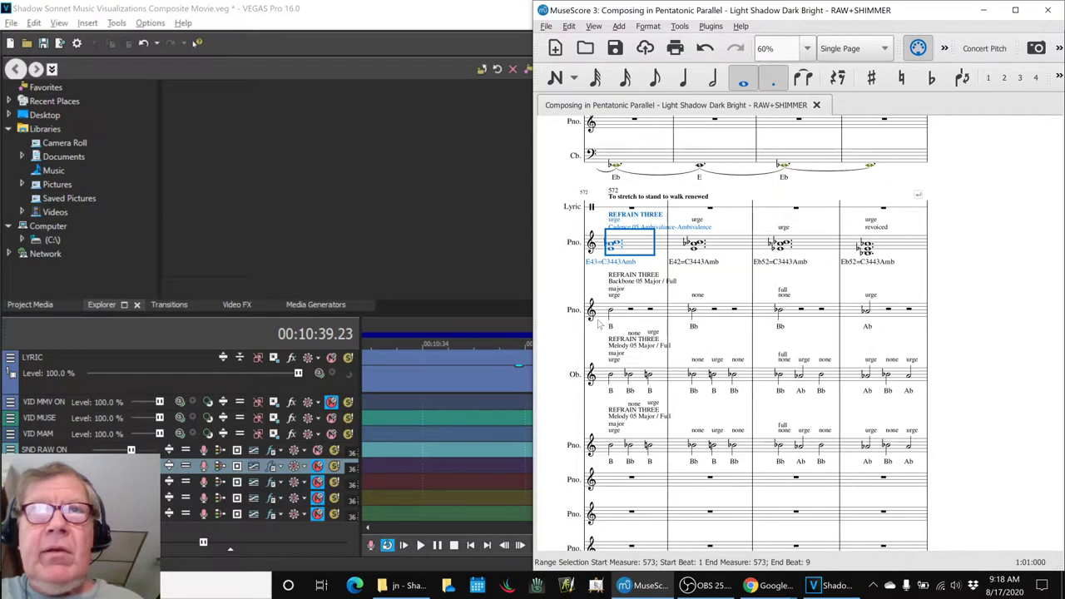
pyautogui.click(430, 25)
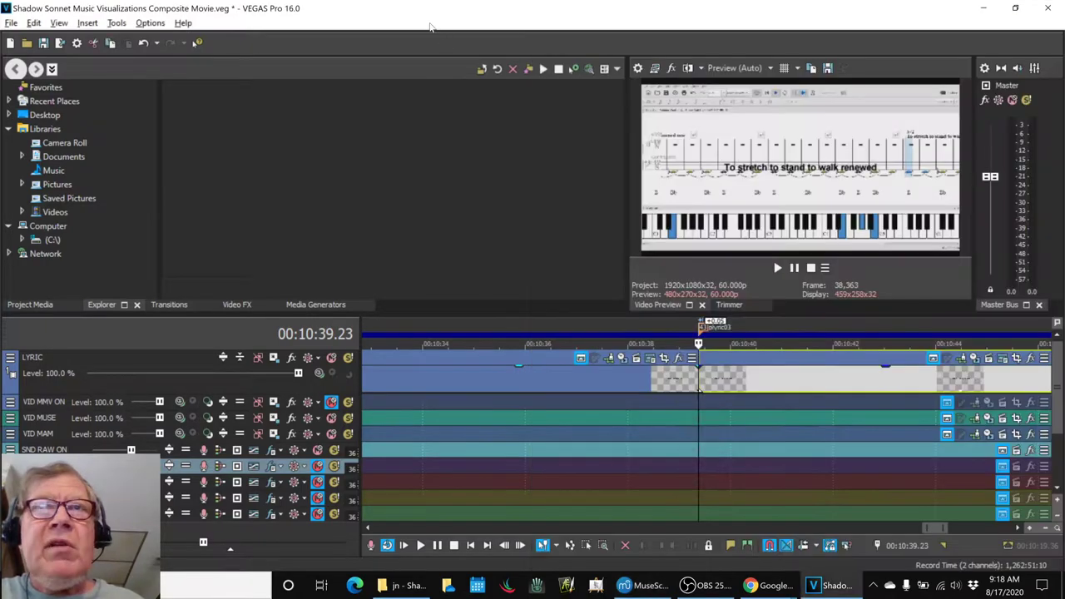
pyautogui.click(331, 403)
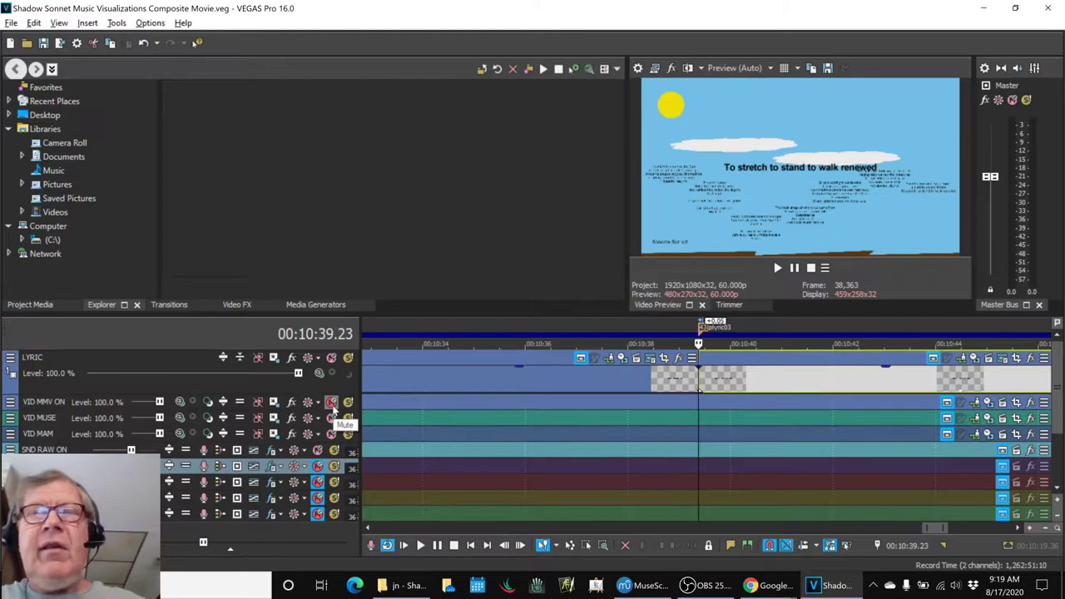
# Zoom out and check the alyric 05 and lyric 04 markers
pyautogui.scroll(-6, 540, 405)
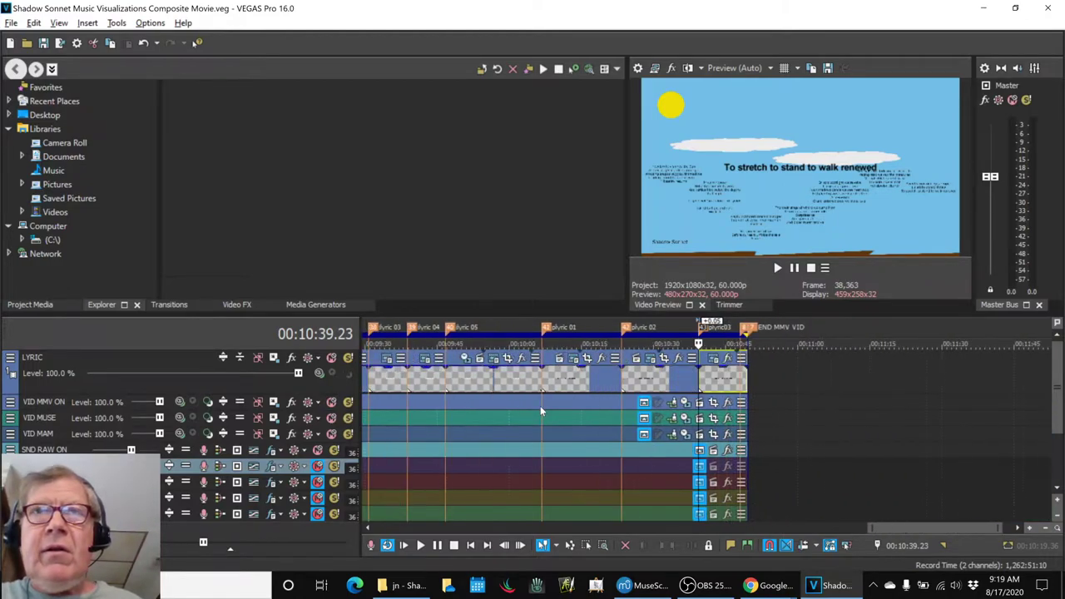
pyautogui.scroll(-8, 540, 405)
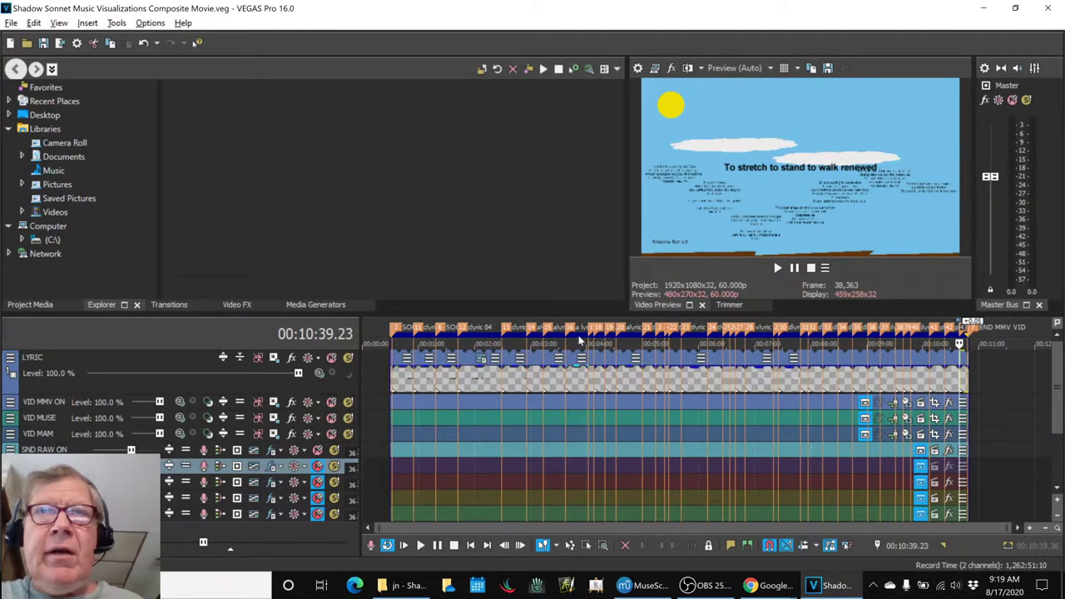
pyautogui.click(595, 329)
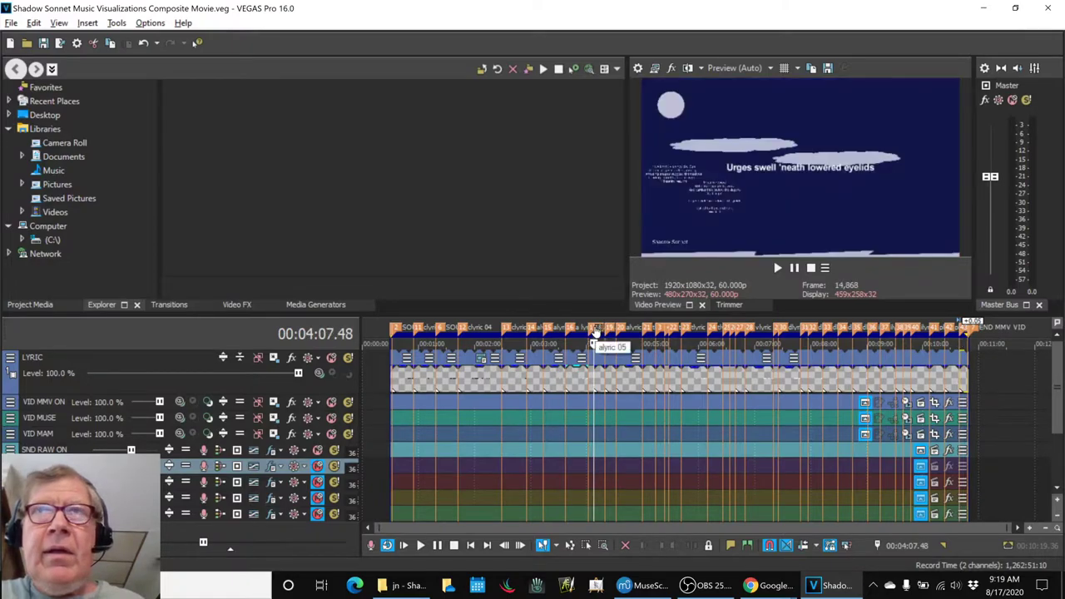
pyautogui.scroll(8, 595, 328)
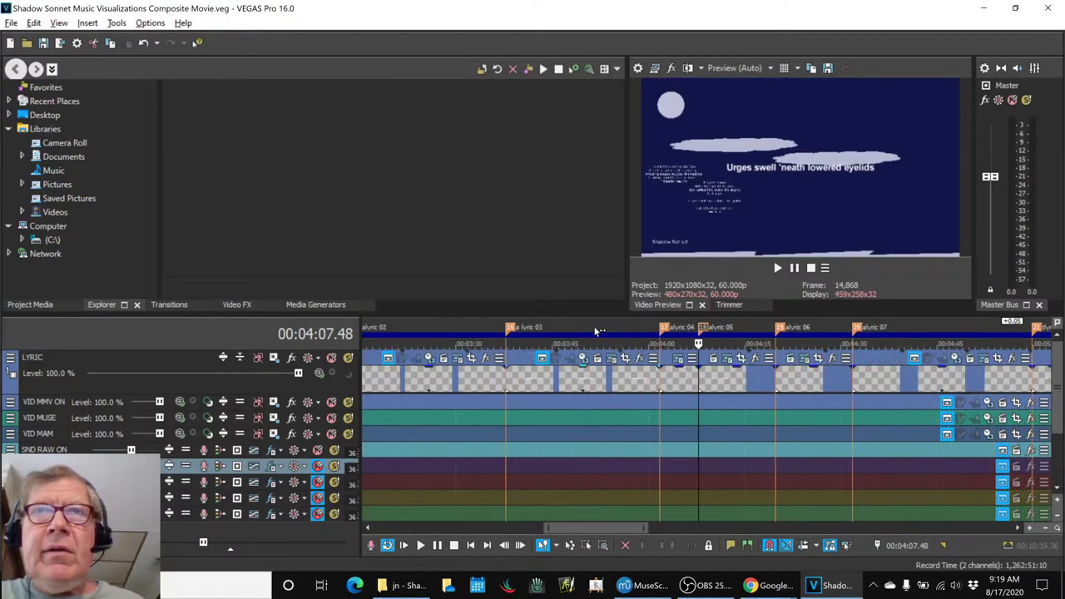
pyautogui.click(648, 332)
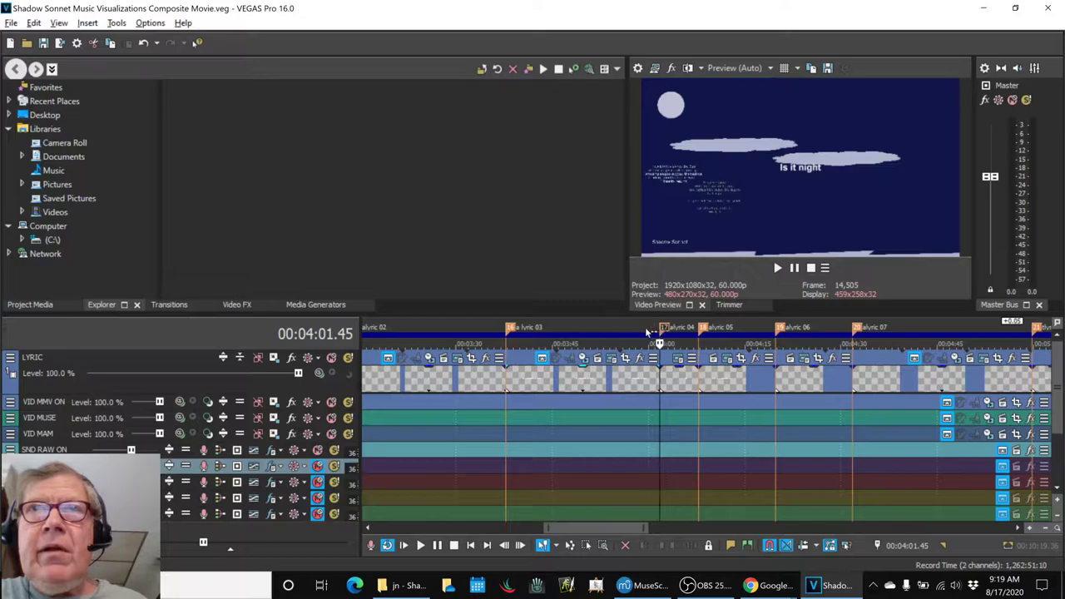
# Play from 03:26.49 through the lyric 03–04 transition, stopping at 03:42.00
pyautogui.click(615, 328)
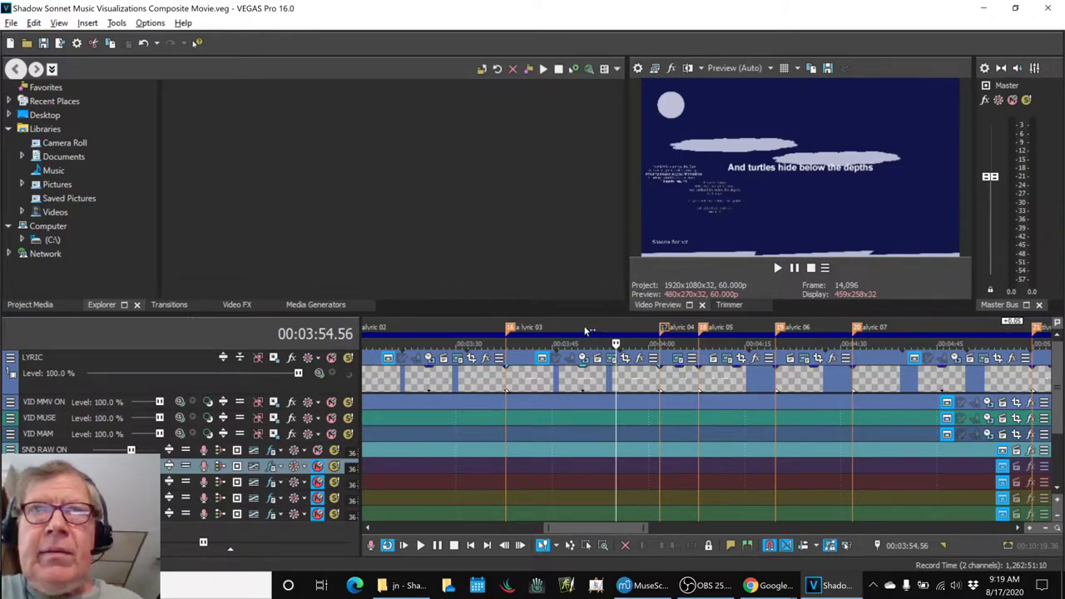
pyautogui.click(585, 331)
pyautogui.click(435, 326)
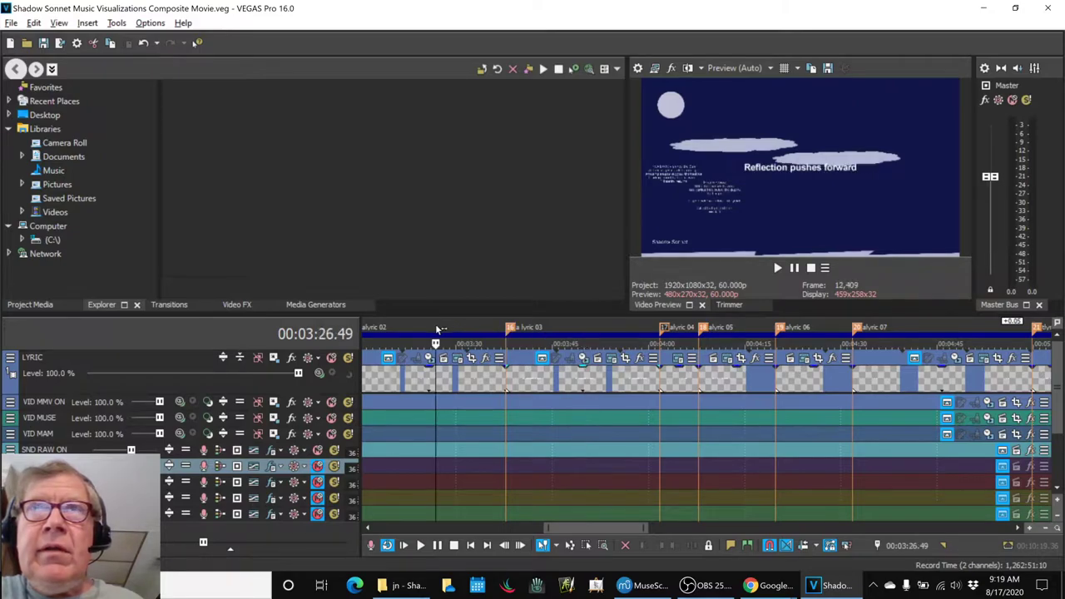
pyautogui.press('space')
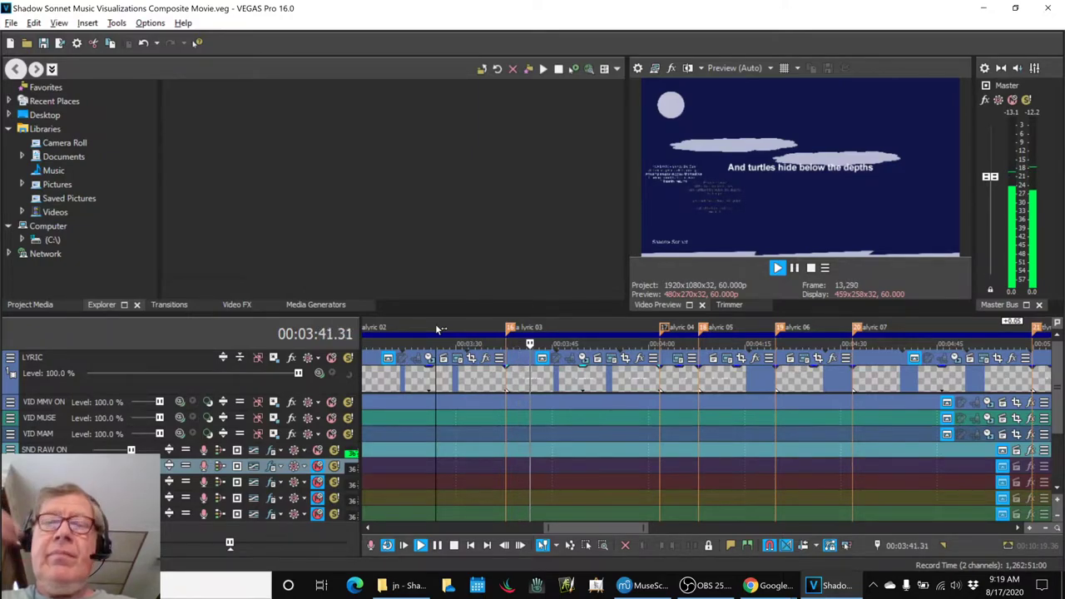
pyautogui.press('Return')
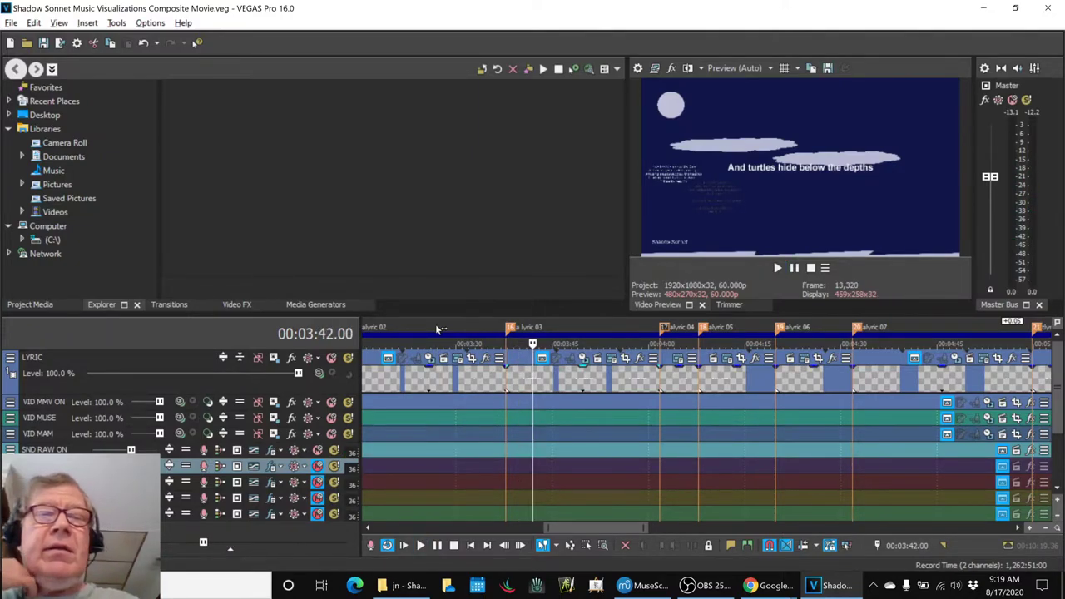
# In Google Sheets, read notes B21, B22, B23 and the 'do a full test render' idea
pyautogui.hotkey('alt', 'Tab')
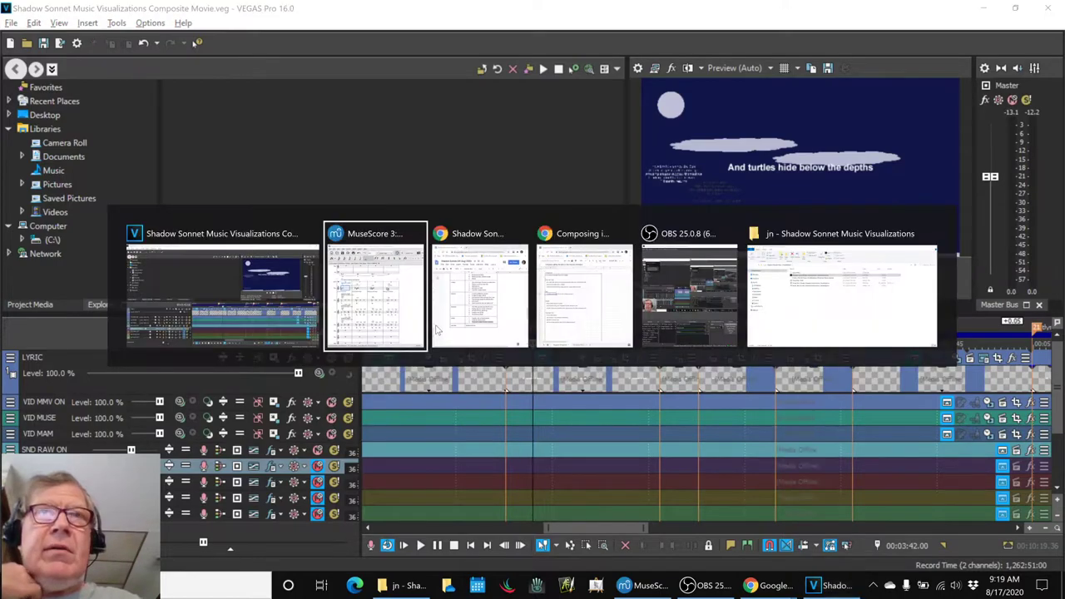
pyautogui.hotkey('alt', 'Tab')
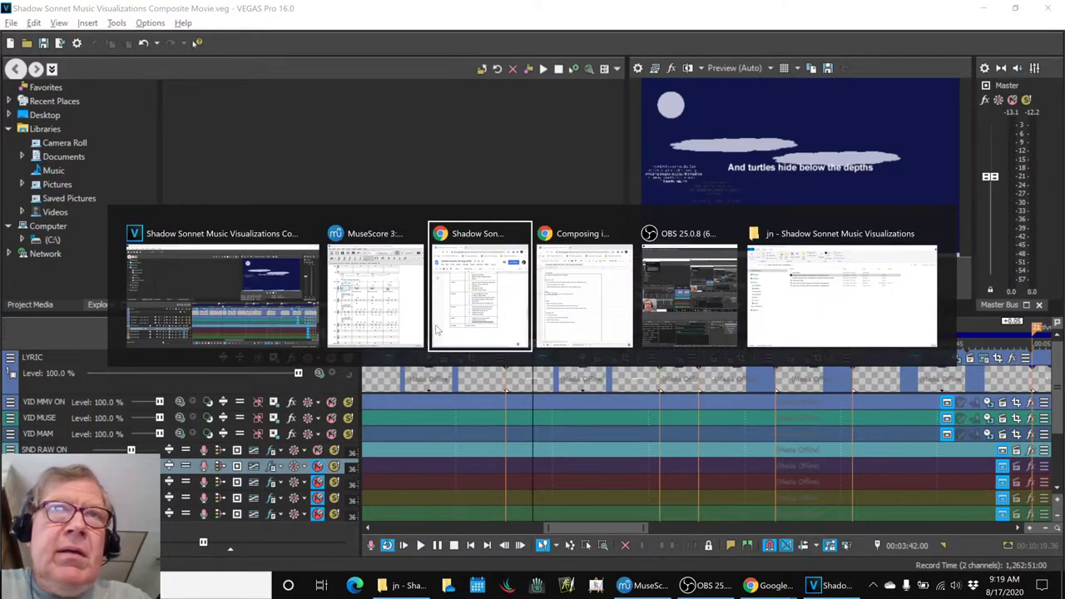
pyautogui.hotkey('alt', 'Tab')
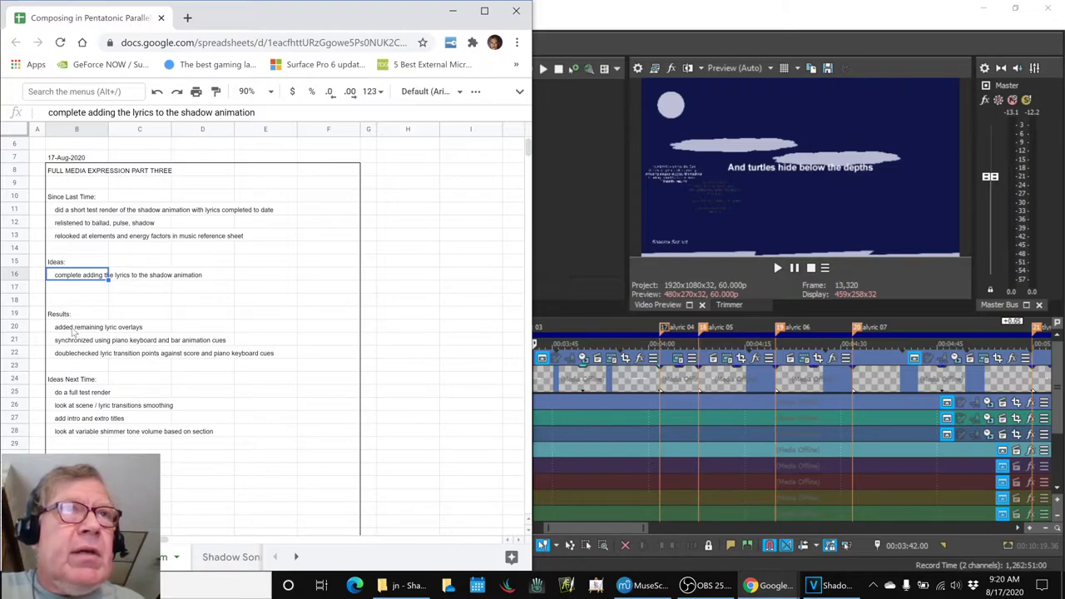
pyautogui.click(75, 343)
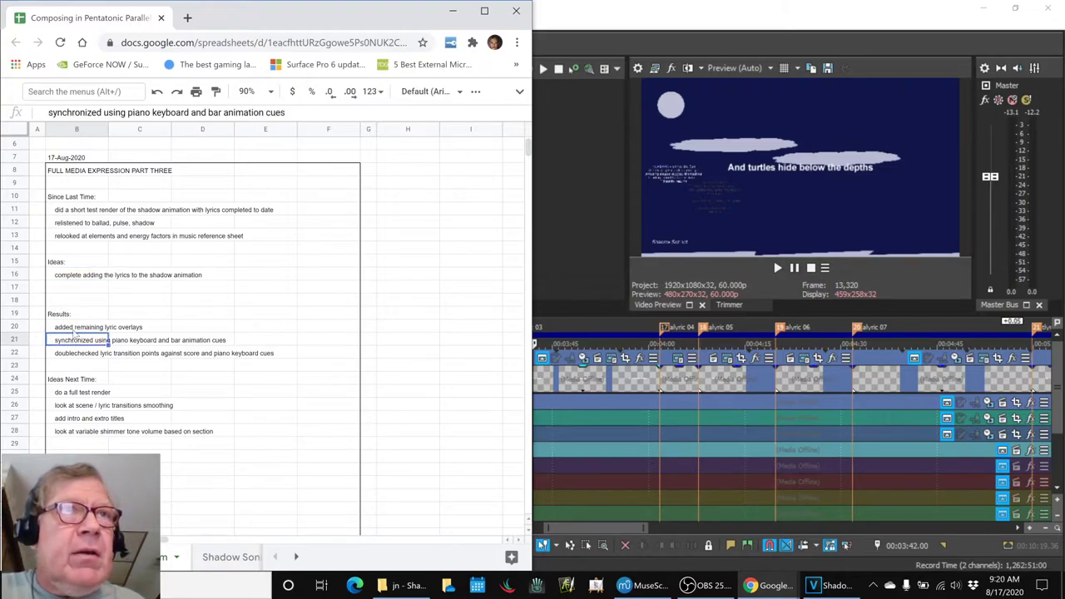
pyautogui.click(72, 354)
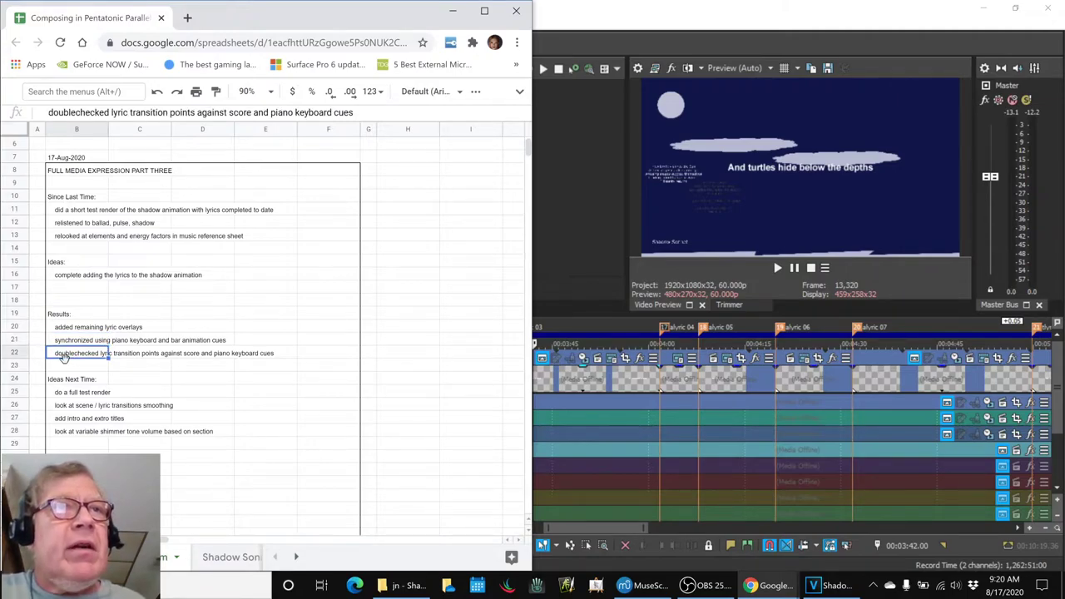
pyautogui.click(57, 368)
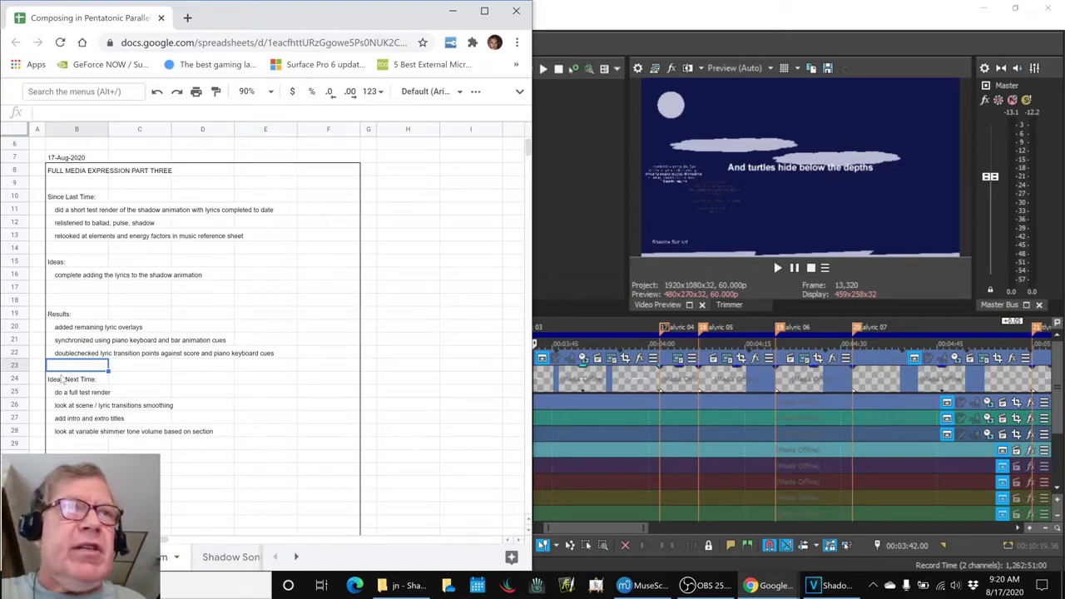
pyautogui.click(64, 392)
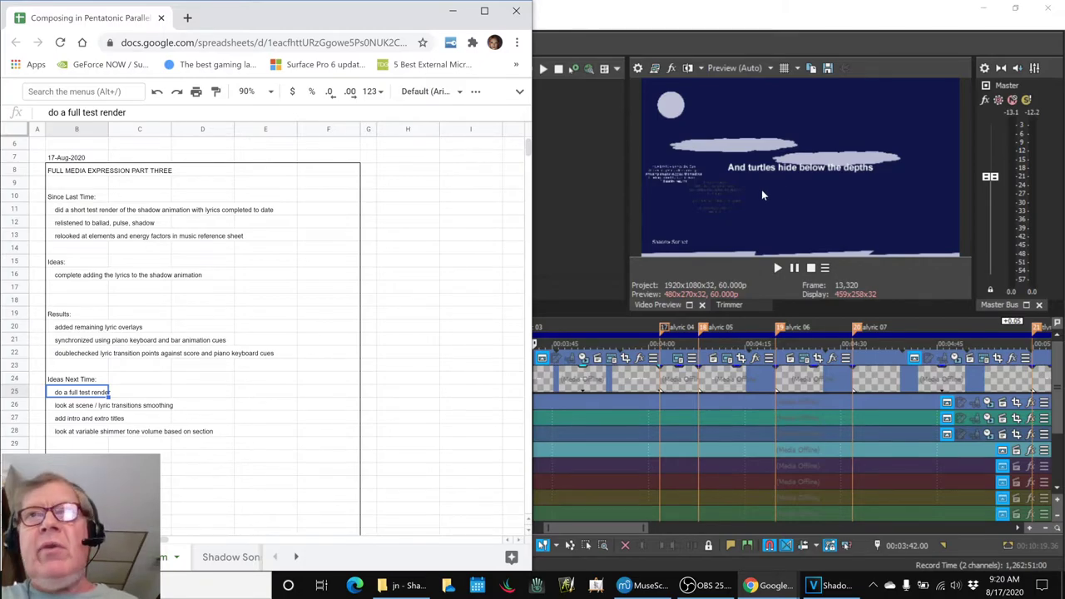
pyautogui.scroll(-5, 866, 331)
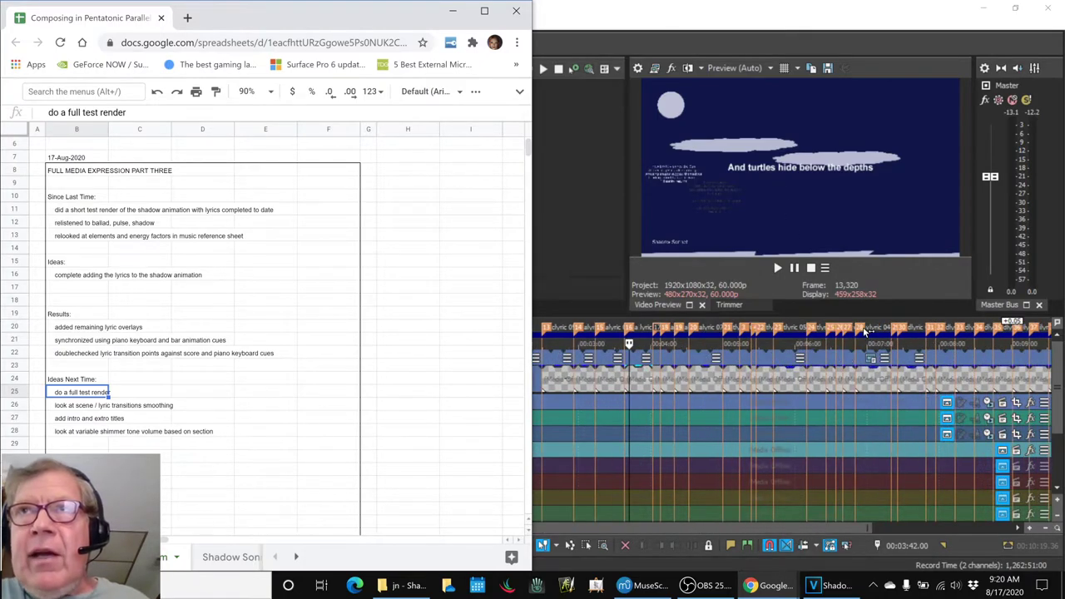
# Zoom into the scene change near 09:00 and play it, stopping at 09:04.57
pyautogui.click(861, 329)
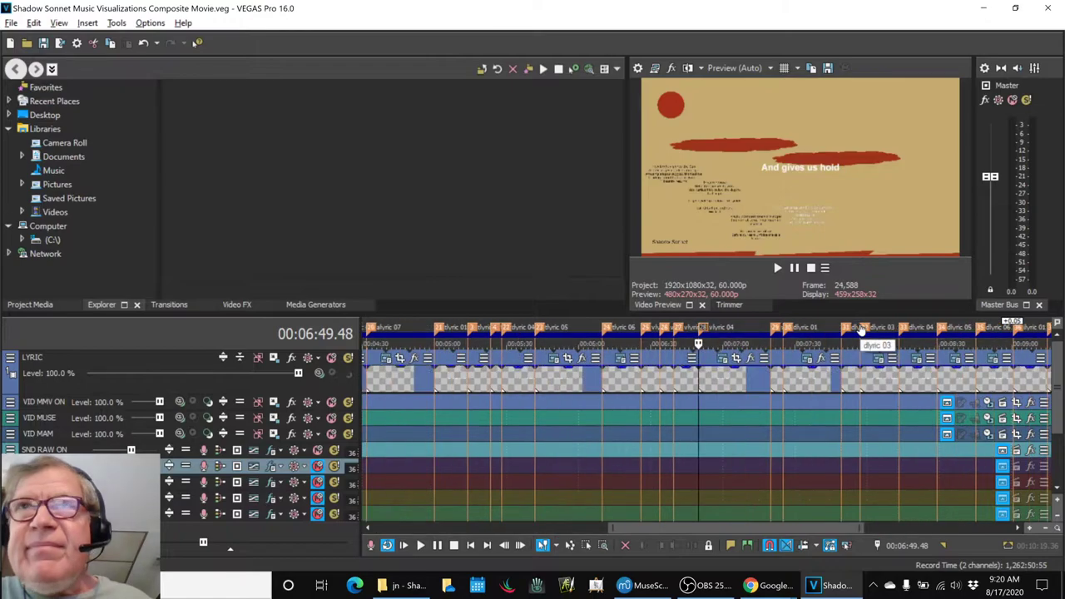
pyautogui.click(868, 329)
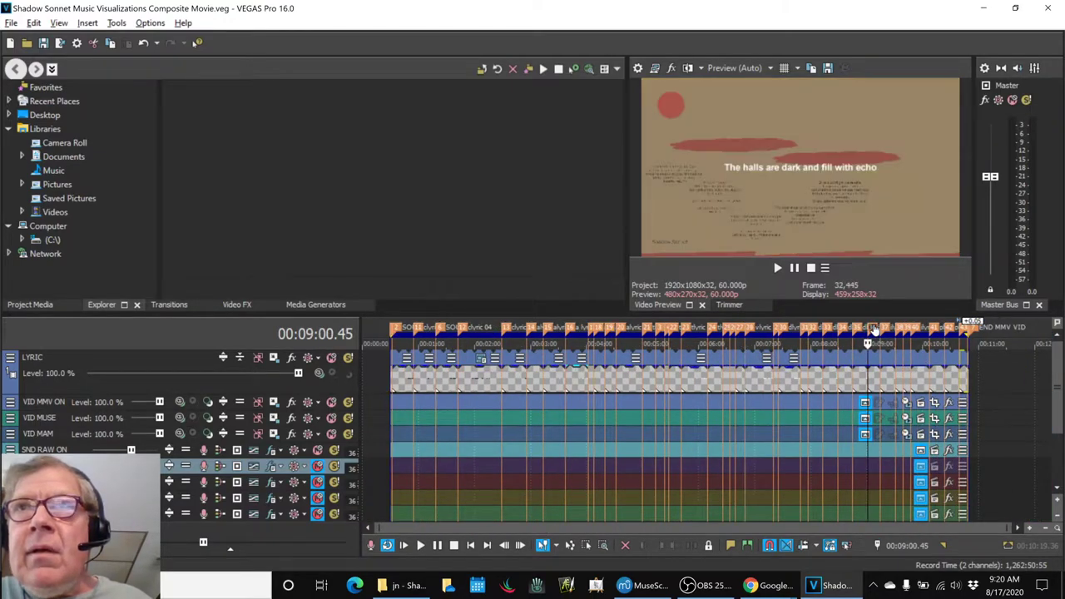
pyautogui.scroll(3, 875, 328)
pyautogui.scroll(2, 875, 329)
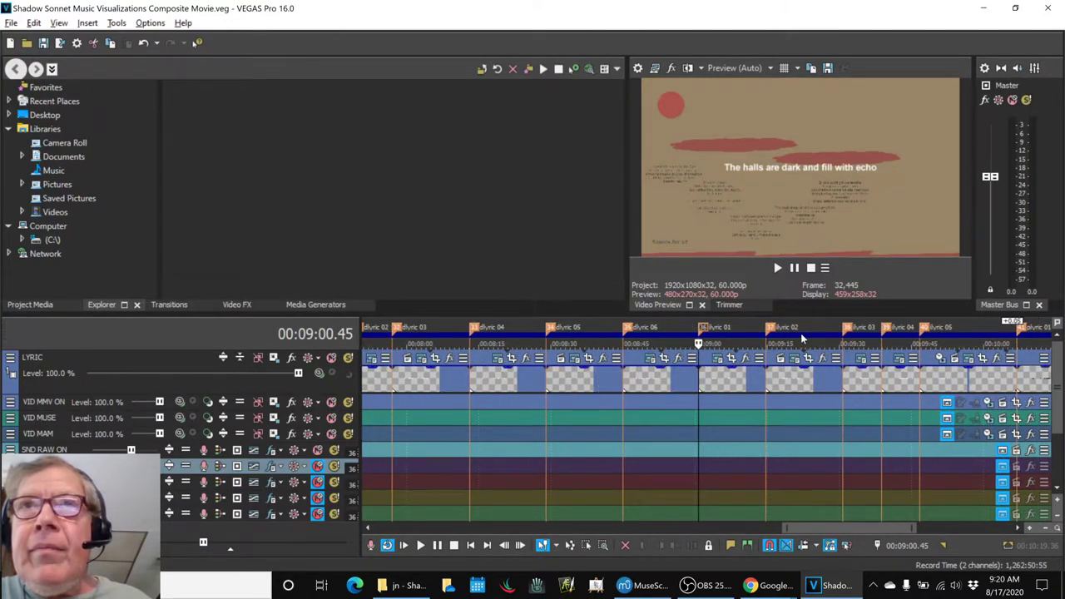
pyautogui.click(687, 326)
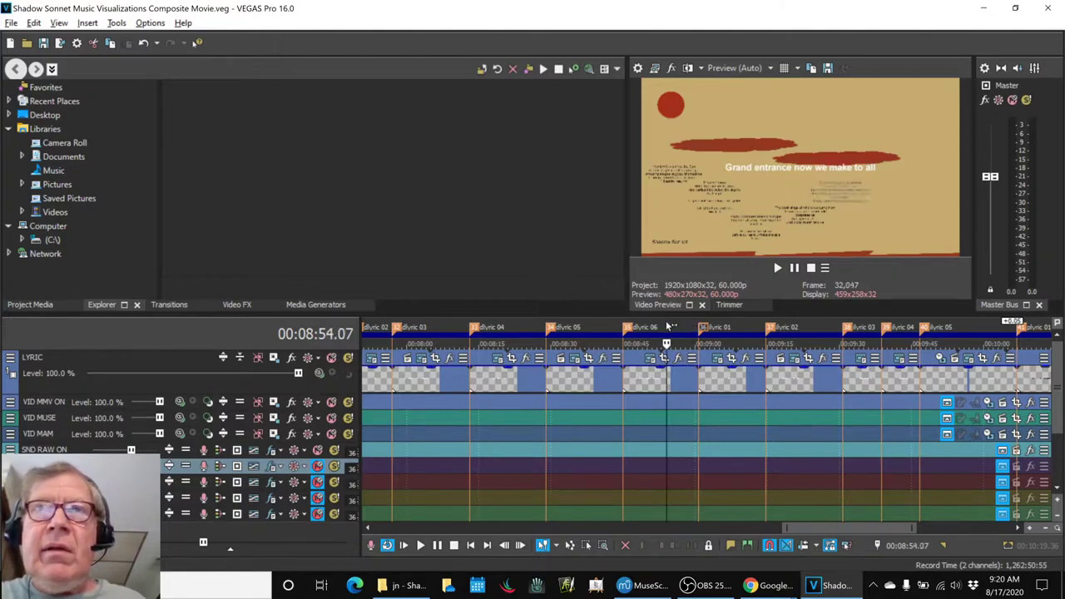
pyautogui.press('space')
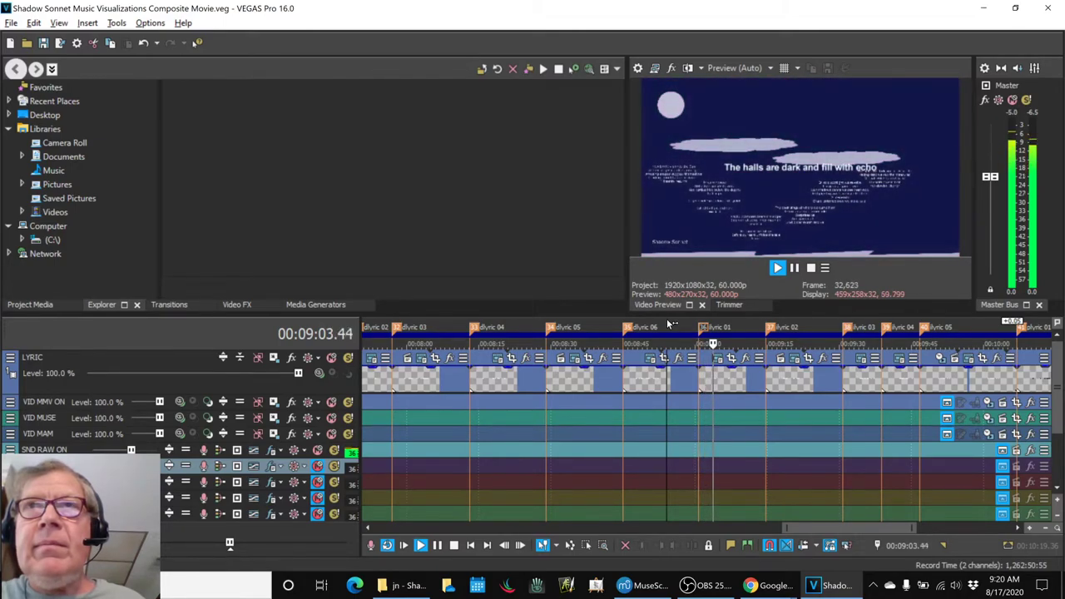
pyautogui.press('space')
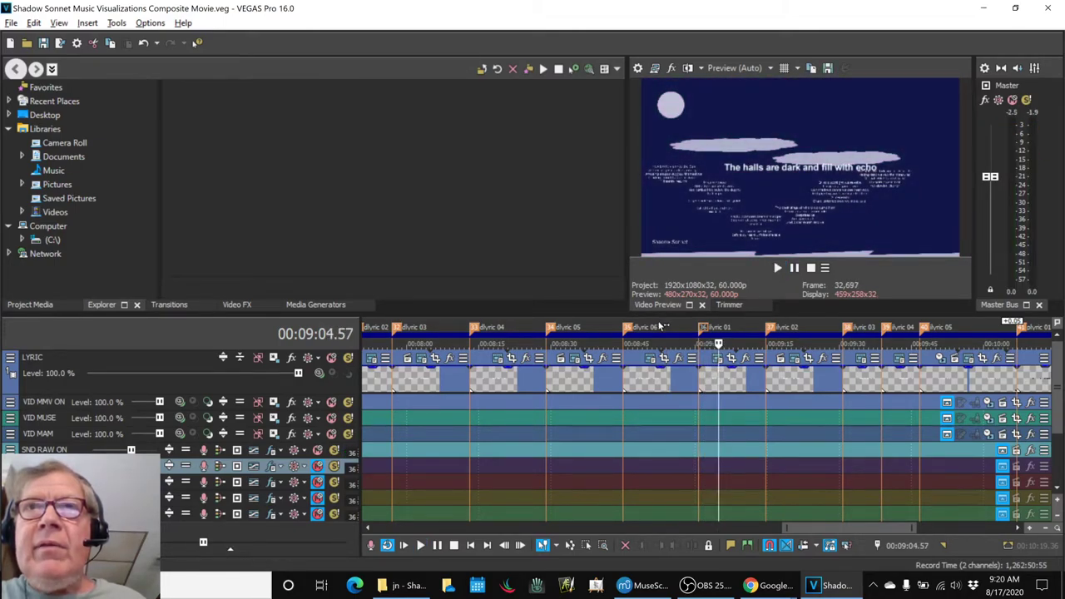
# Check frames at 08:55.51 and 09:07.14, then replay the transition from 08:58.18
pyautogui.click(674, 329)
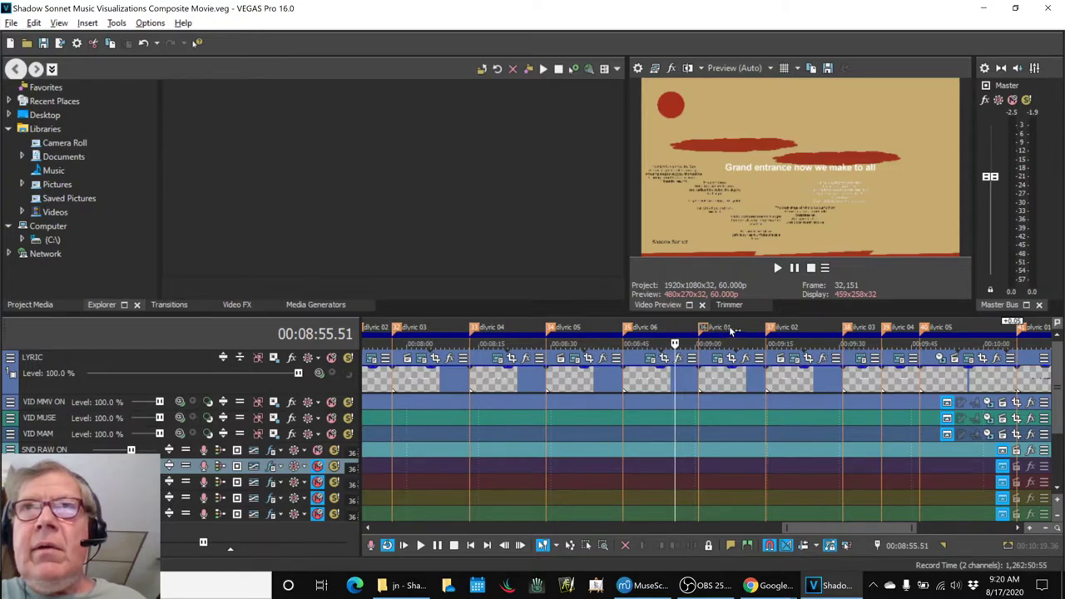
pyautogui.click(731, 330)
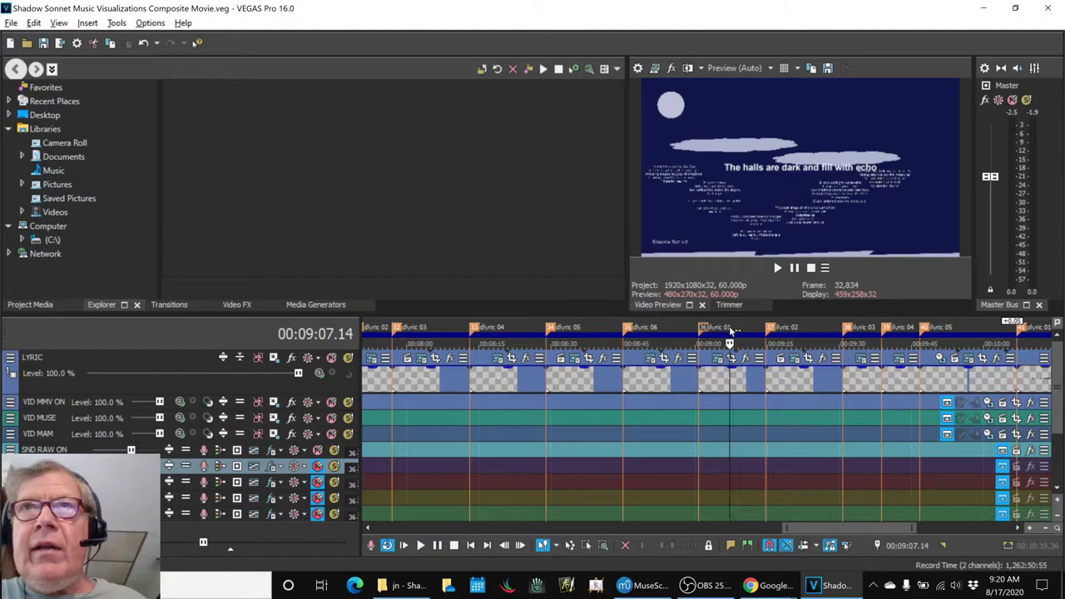
pyautogui.click(679, 328)
pyautogui.click(687, 329)
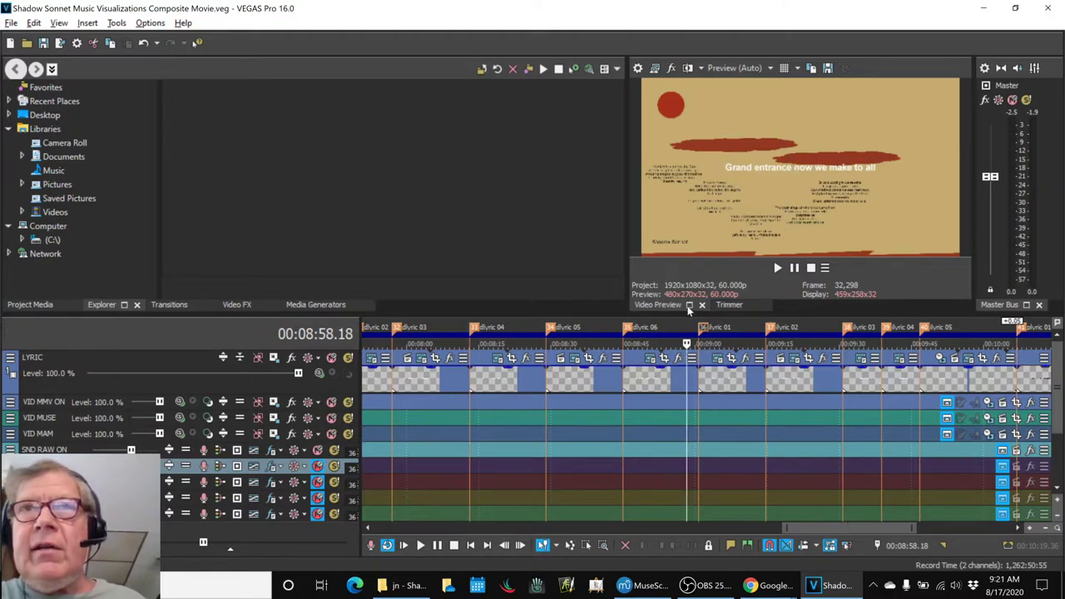
pyautogui.press('space')
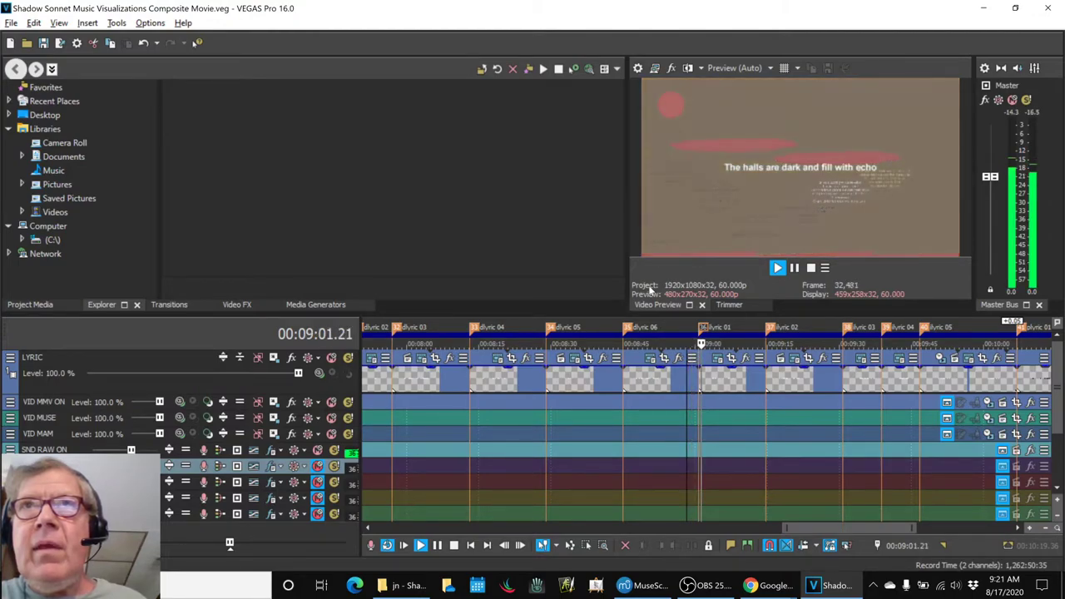
pyautogui.press('space')
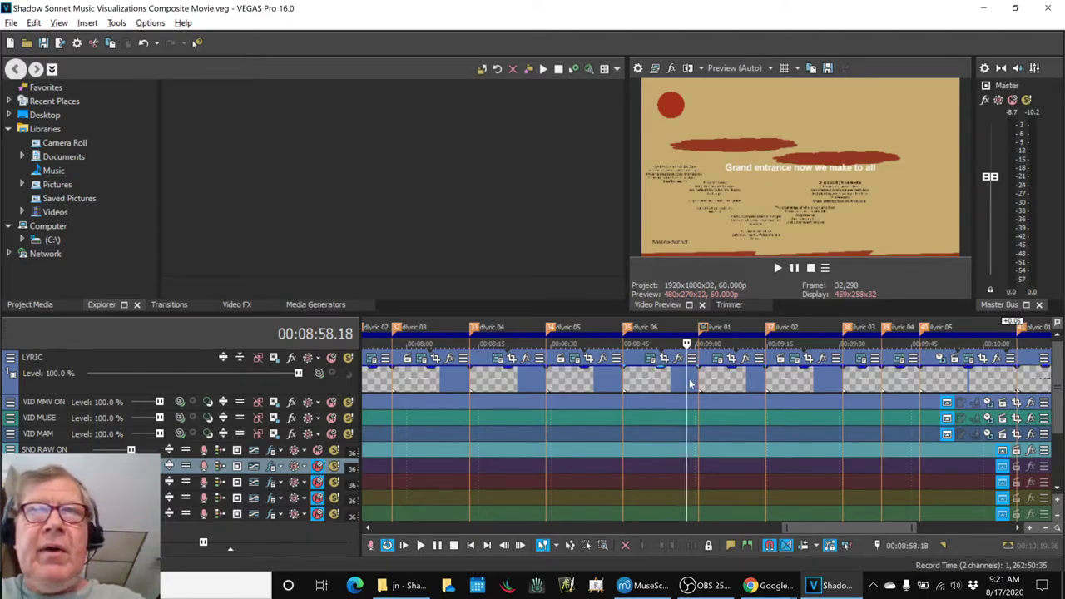
pyautogui.hotkey('alt', 'Tab')
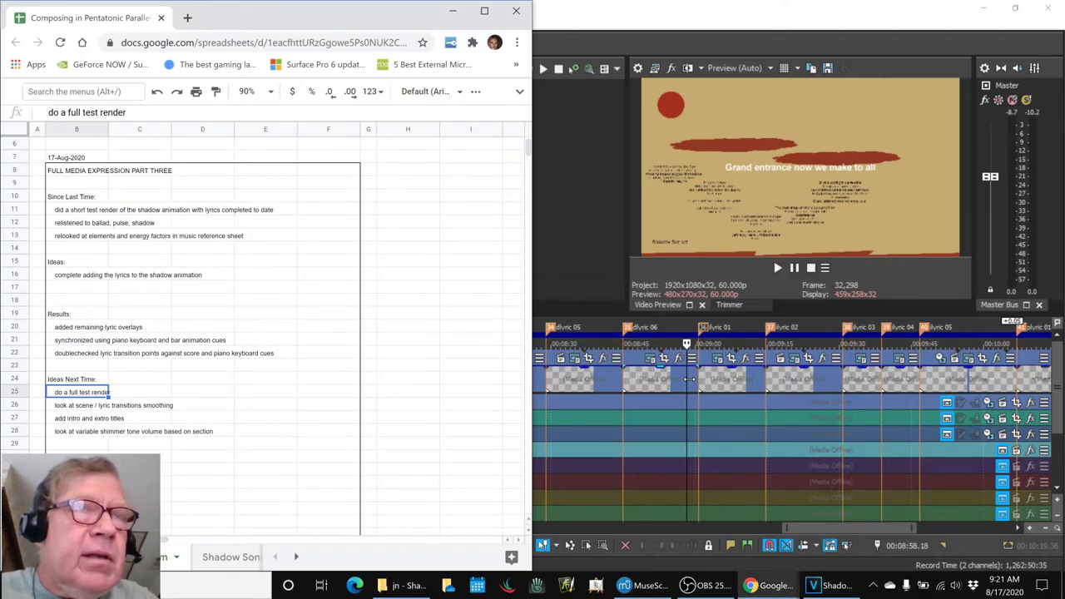
# Append 'e.g., autodissolve' to the transition-smoothing note in B26, then return to VEGAS Pro
pyautogui.press('Down')
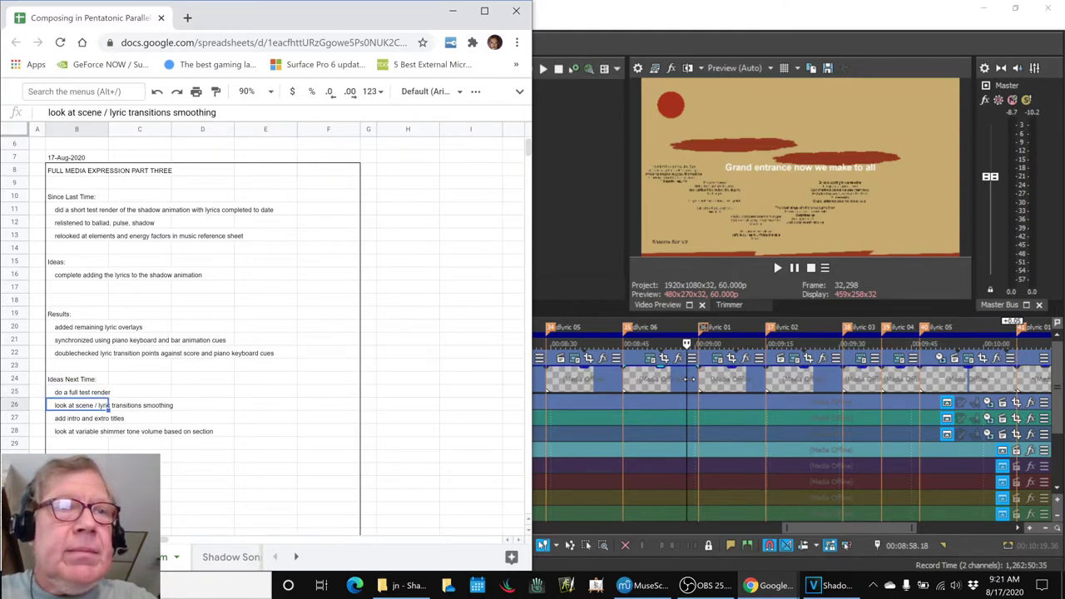
pyautogui.press('Return')
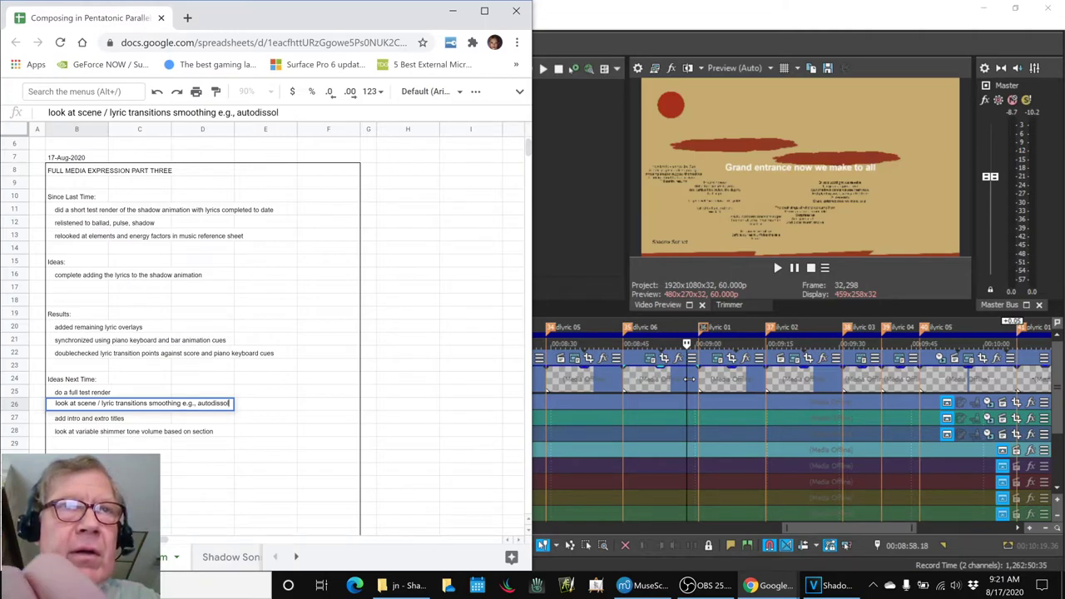
pyautogui.write('e.g., autodissolve')
pyautogui.press('Return')
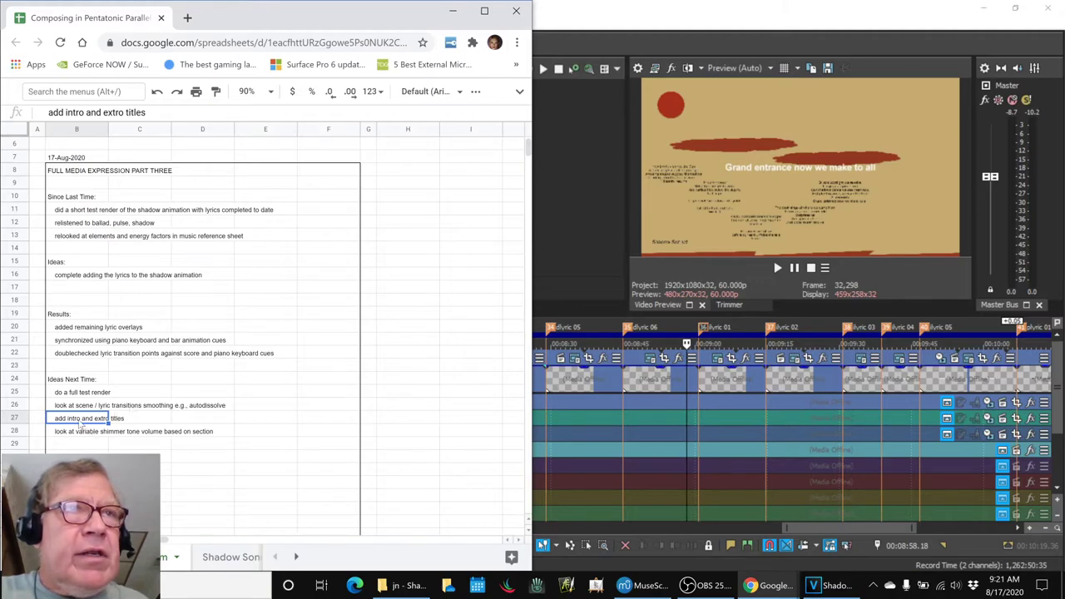
pyautogui.click(574, 249)
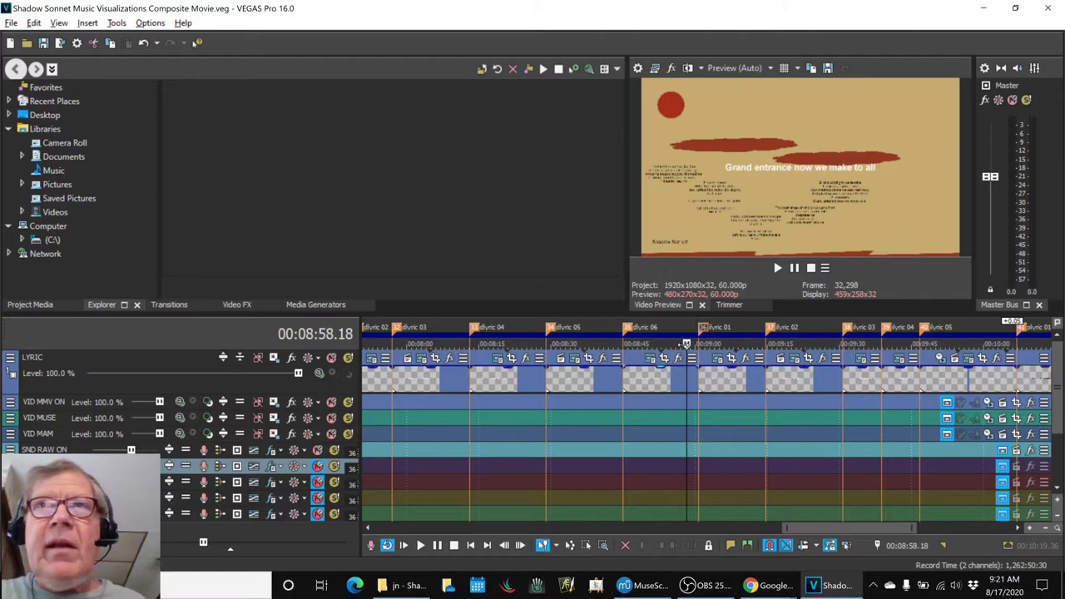
# Play from 00:08:58.18 while toggling an audio track's mute, then stop and zoom the timeline out
pyautogui.press('space')
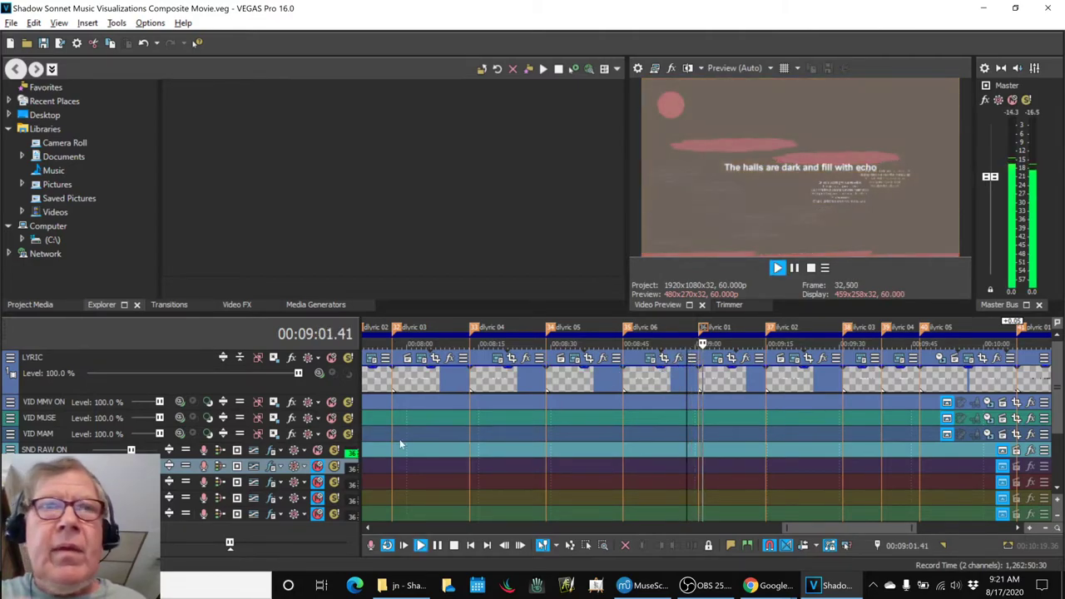
pyautogui.click(316, 471)
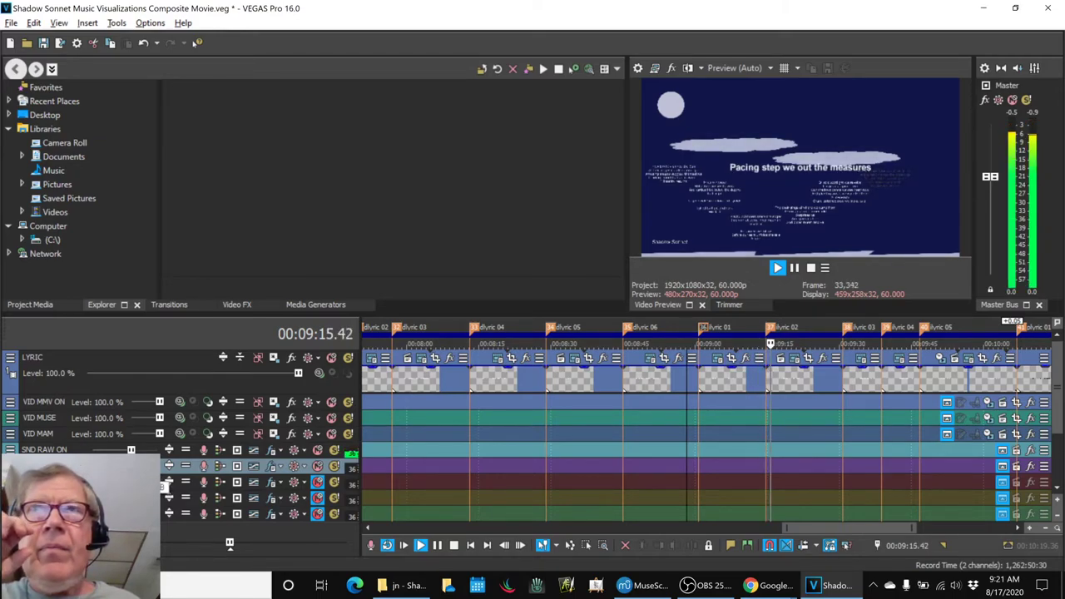
pyautogui.press('space')
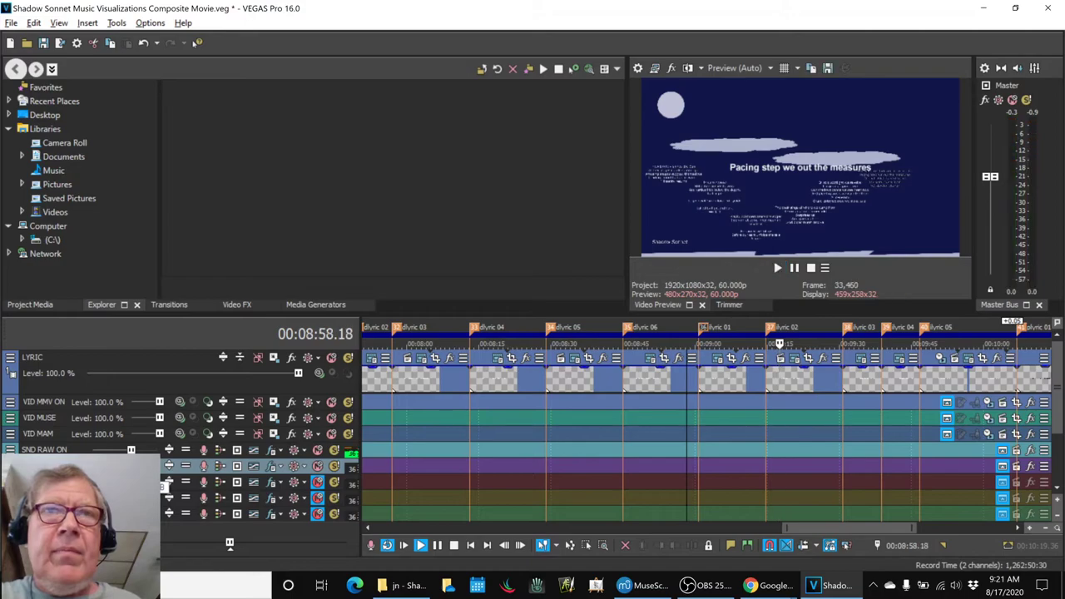
pyautogui.scroll(-5, 441, 354)
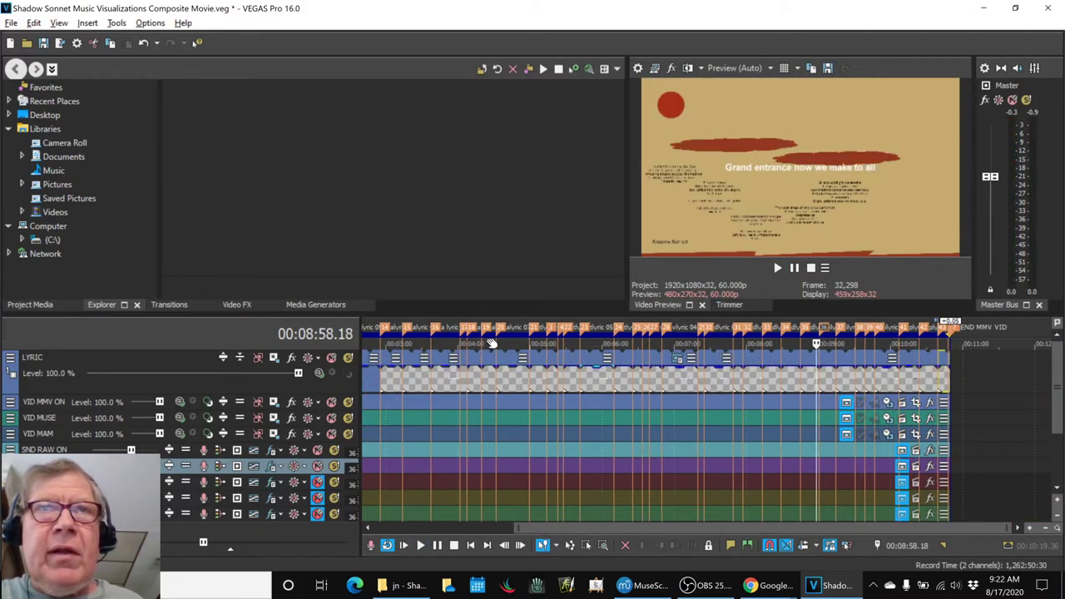
# Replay the lead-in from the lyric marker at 00:05:27.47 on 'Entranced we follow'
pyautogui.click(499, 331)
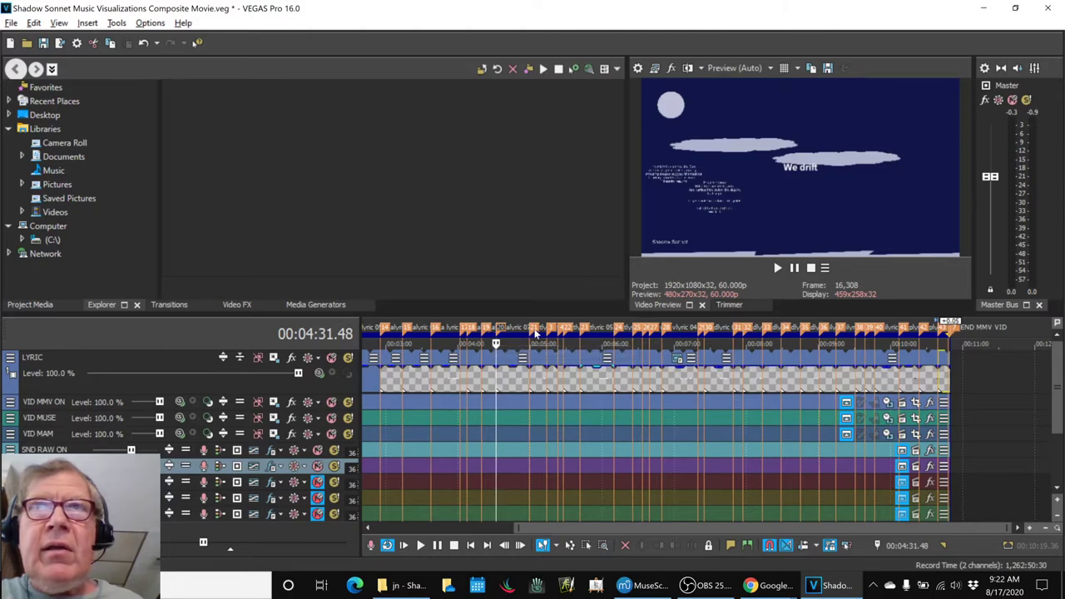
pyautogui.click(566, 330)
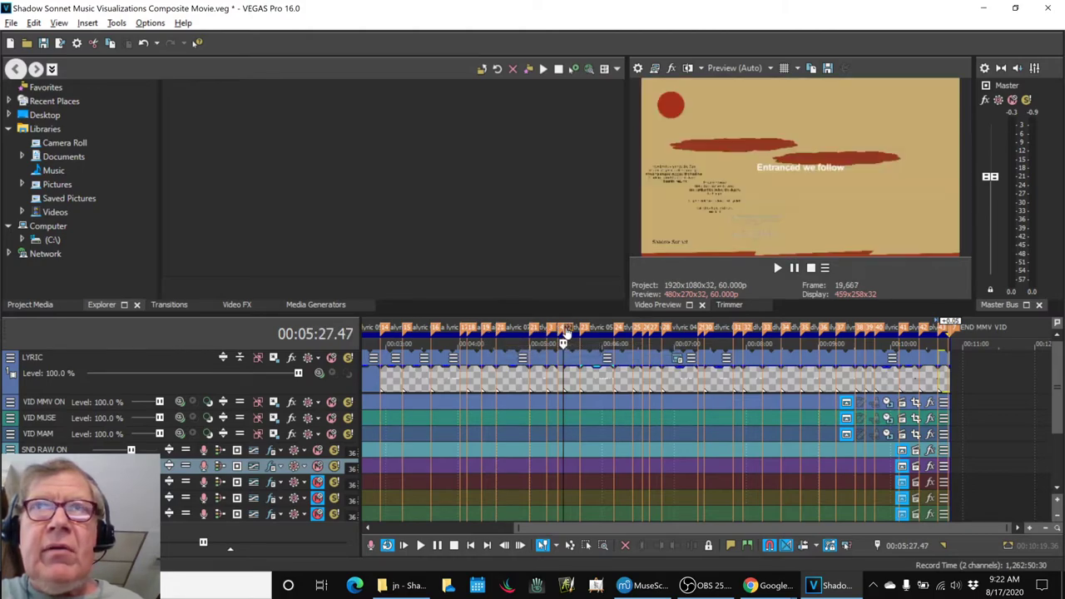
pyautogui.press('space')
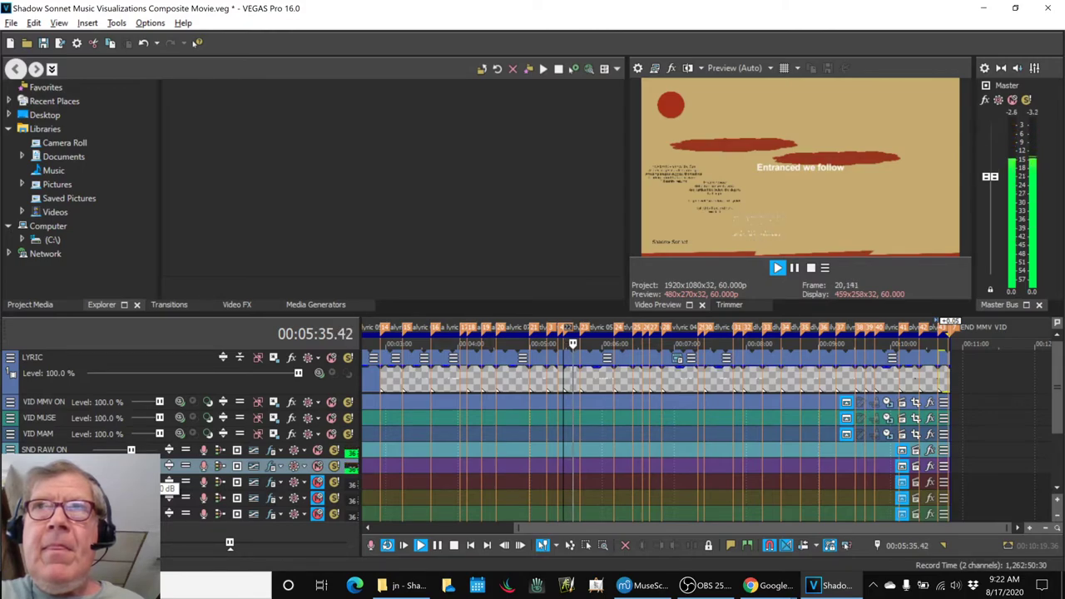
pyautogui.press('space')
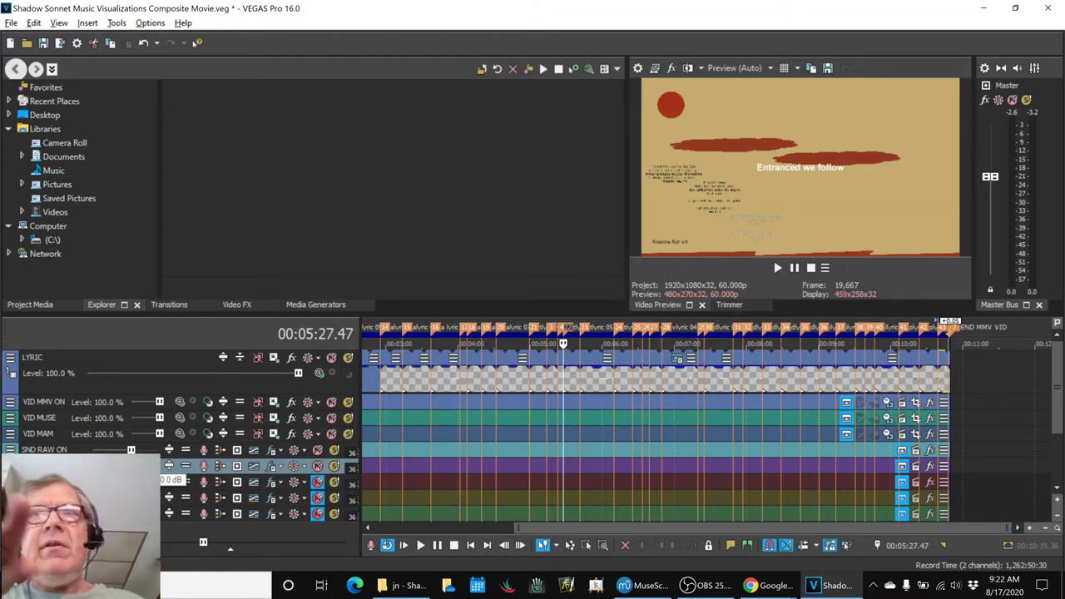
# Extend the shimmer tone volume note in B28 with 'e.g. tacks section ON', then return to VEGAS Pro
pyautogui.hotkey('alt', 'Tab')
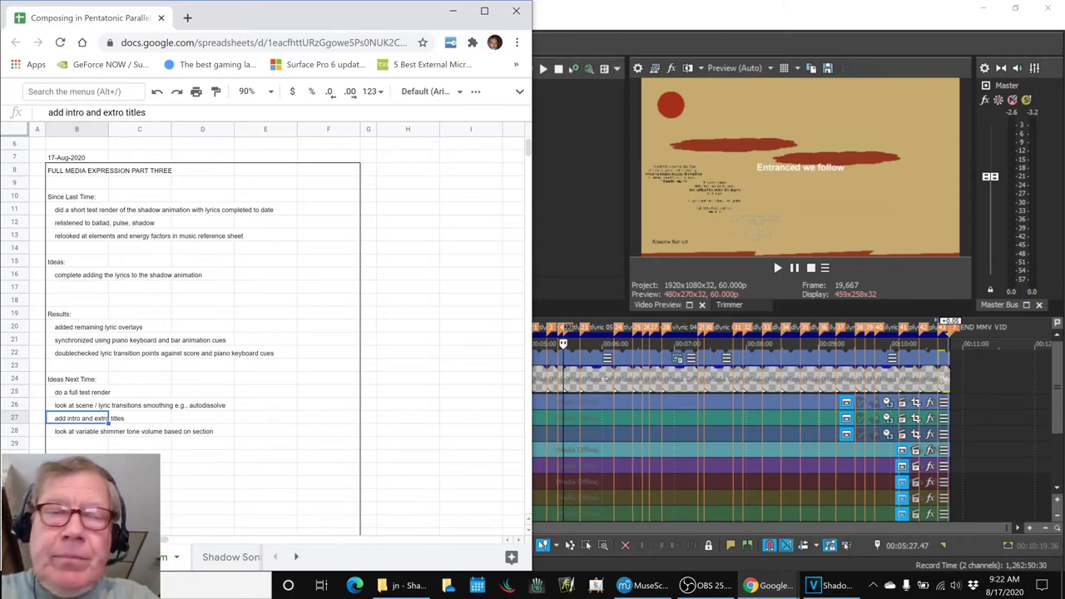
pyautogui.press('Down')
pyautogui.press('Return')
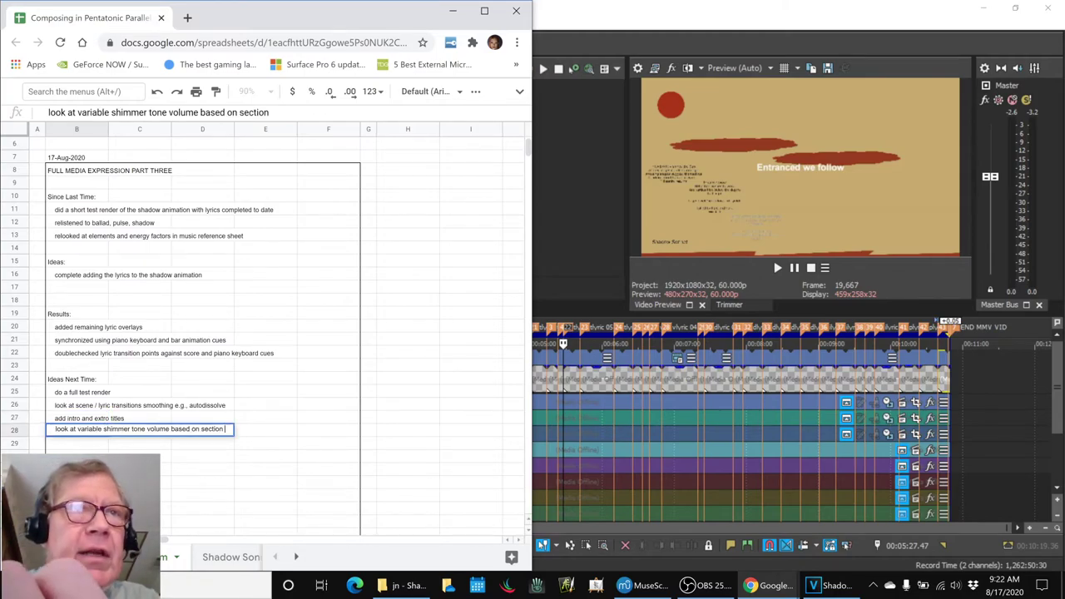
pyautogui.write('e.g. tacks section ON')
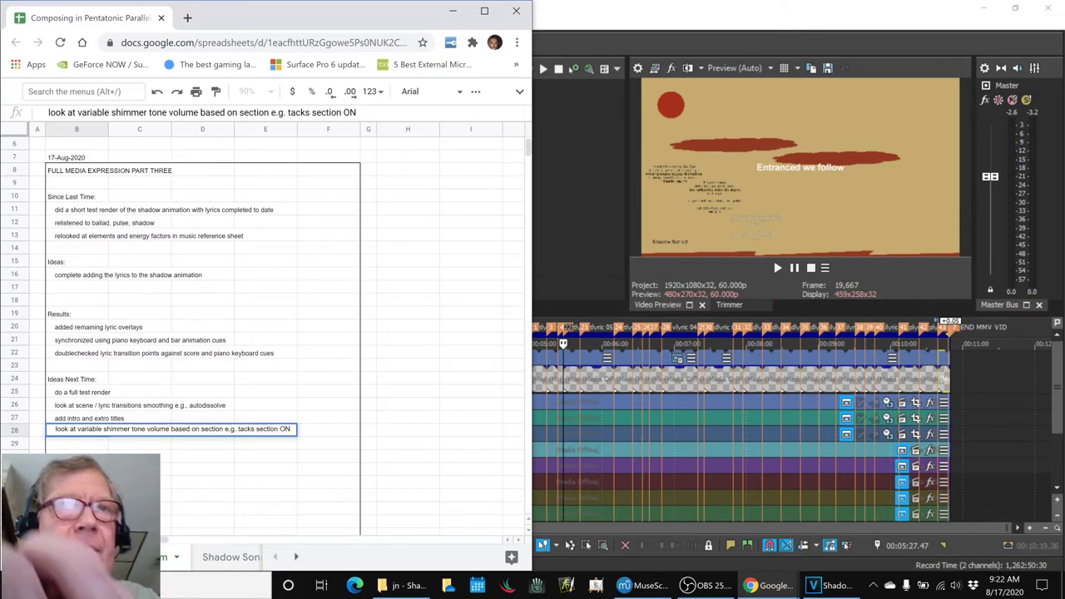
pyautogui.press('Return')
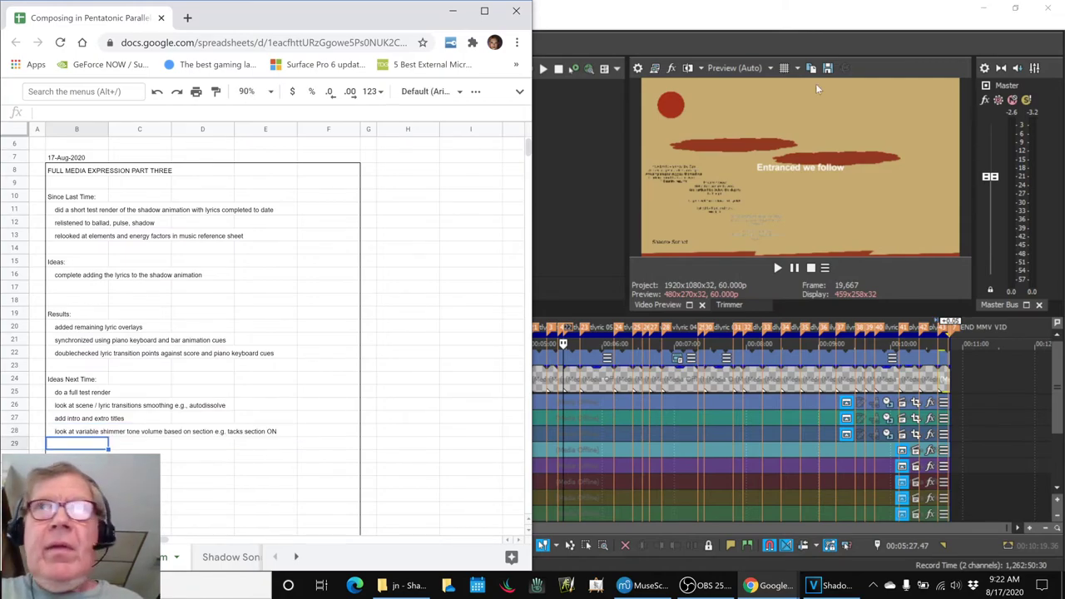
pyautogui.click(821, 40)
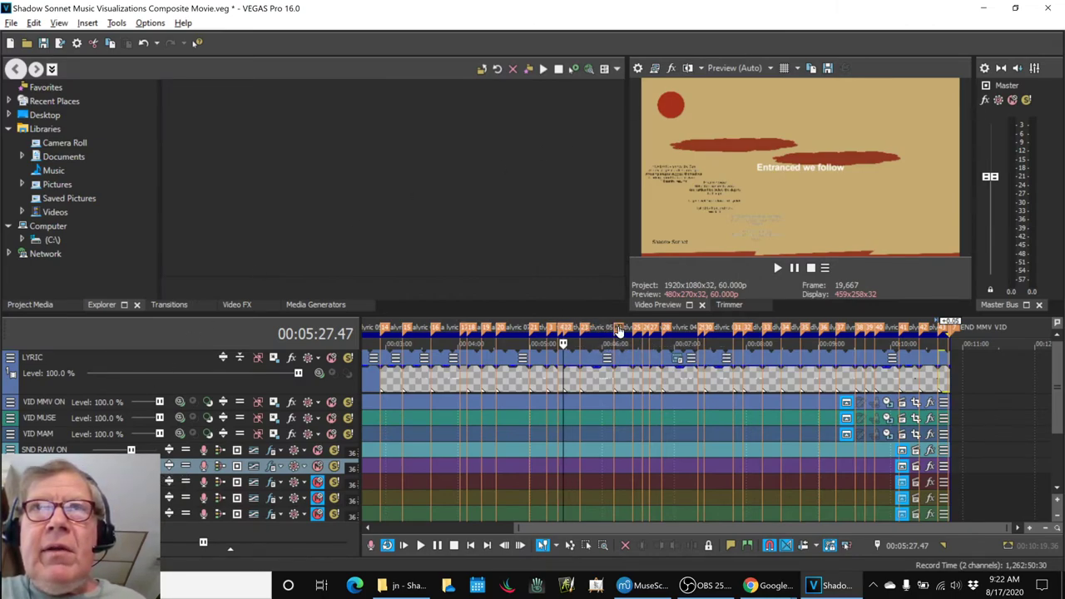
# Jump to the lyric marker at 00:05:59.33, zoom into the timeline, and save the project
pyautogui.click(619, 332)
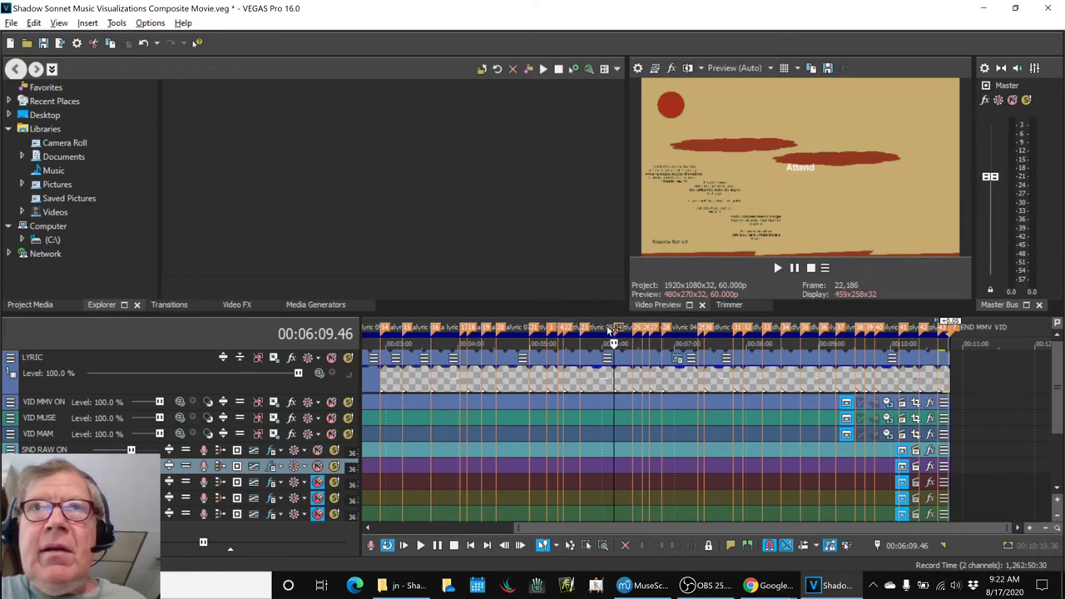
pyautogui.click(601, 331)
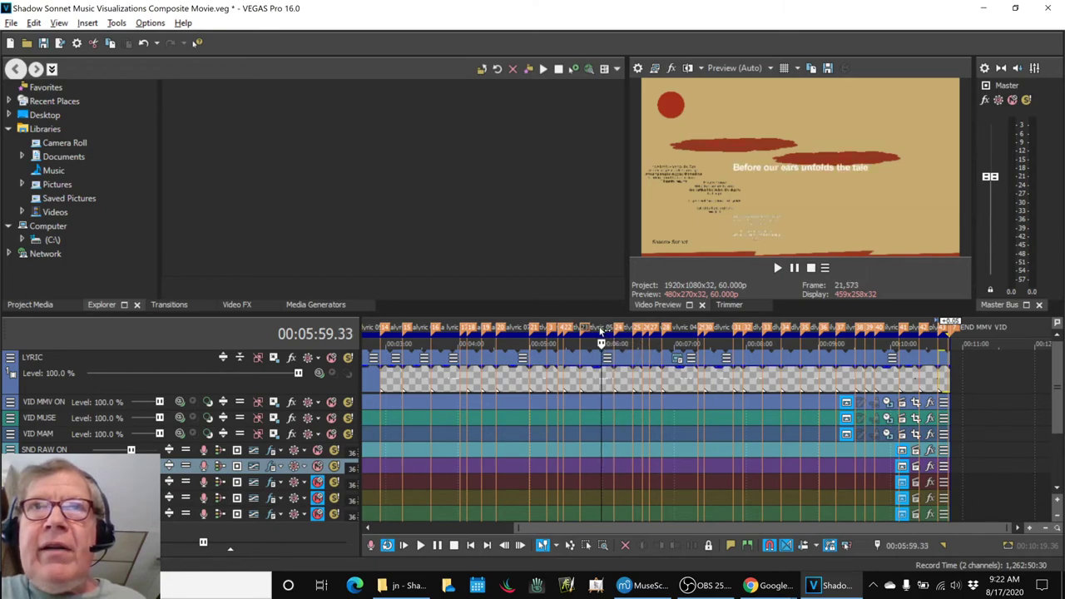
pyautogui.scroll(1, 600, 331)
pyautogui.scroll(1, 601, 331)
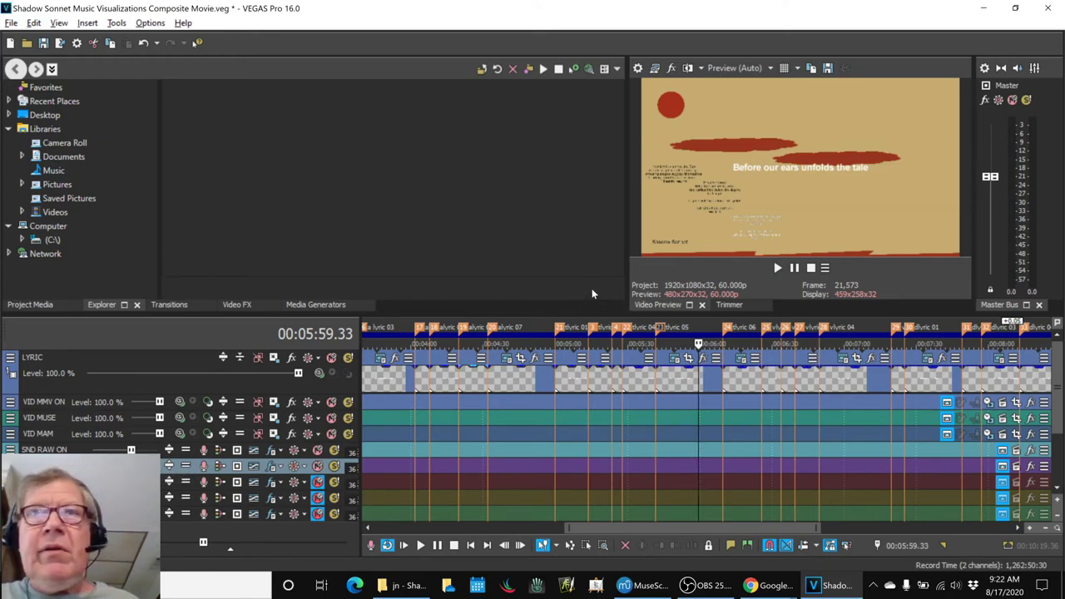
pyautogui.hotkey('ctrl', 's')
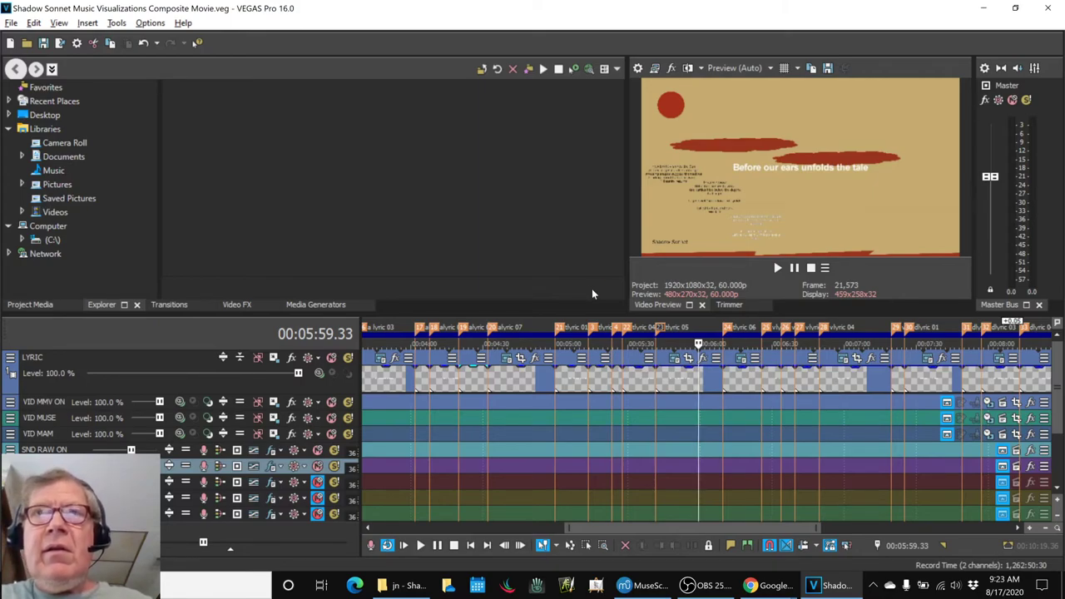
# Replay the transition from 00:05:59.33 with one audio track's mute toggled, then switch to OBS Studio
pyautogui.press('space')
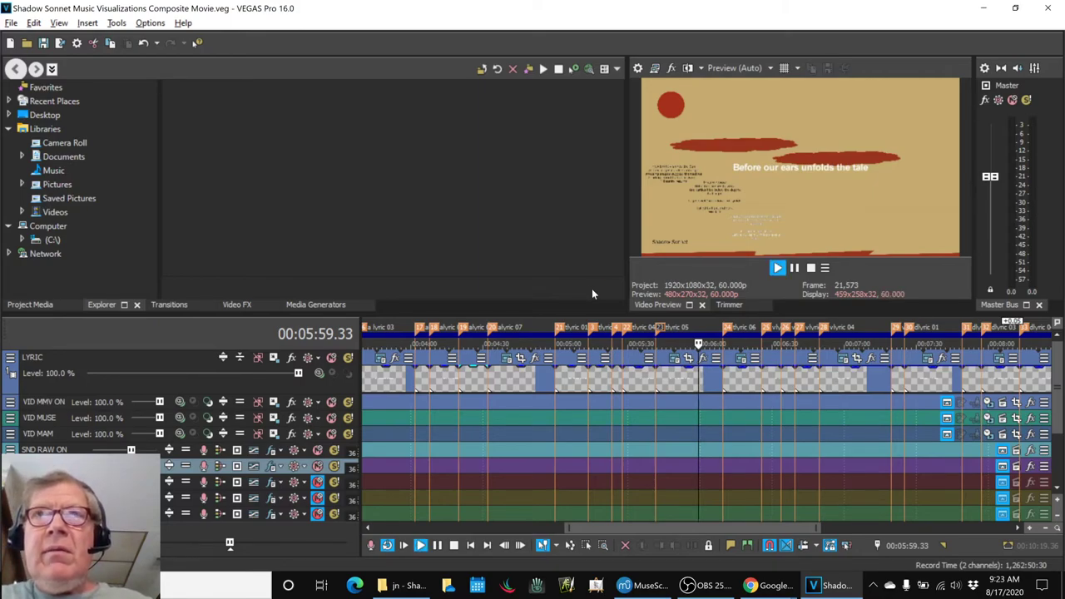
pyautogui.click(317, 467)
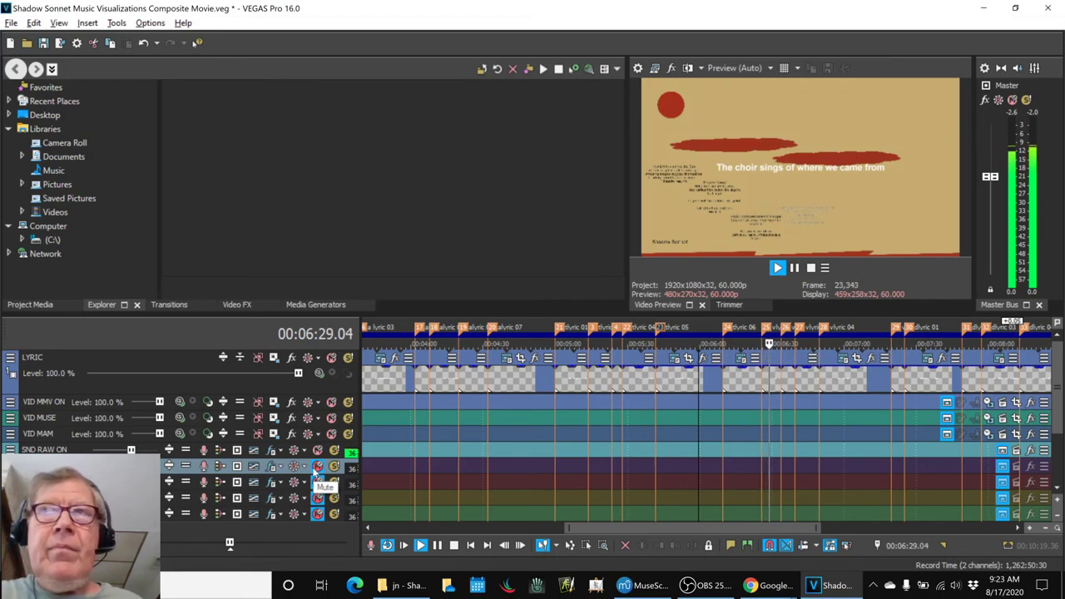
pyautogui.press('space')
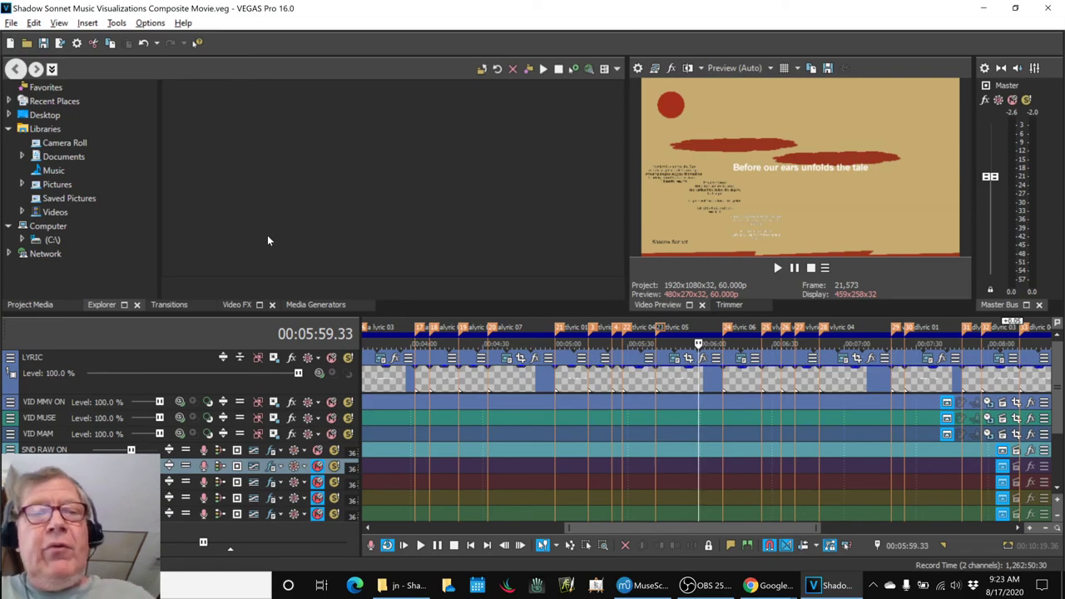
pyautogui.hotkey('alt', 'Tab')
pyautogui.hotkey('alt', 'Tab')
pyautogui.hotkey('alt', 'Tab')
pyautogui.hotkey('alt', 'Tab')
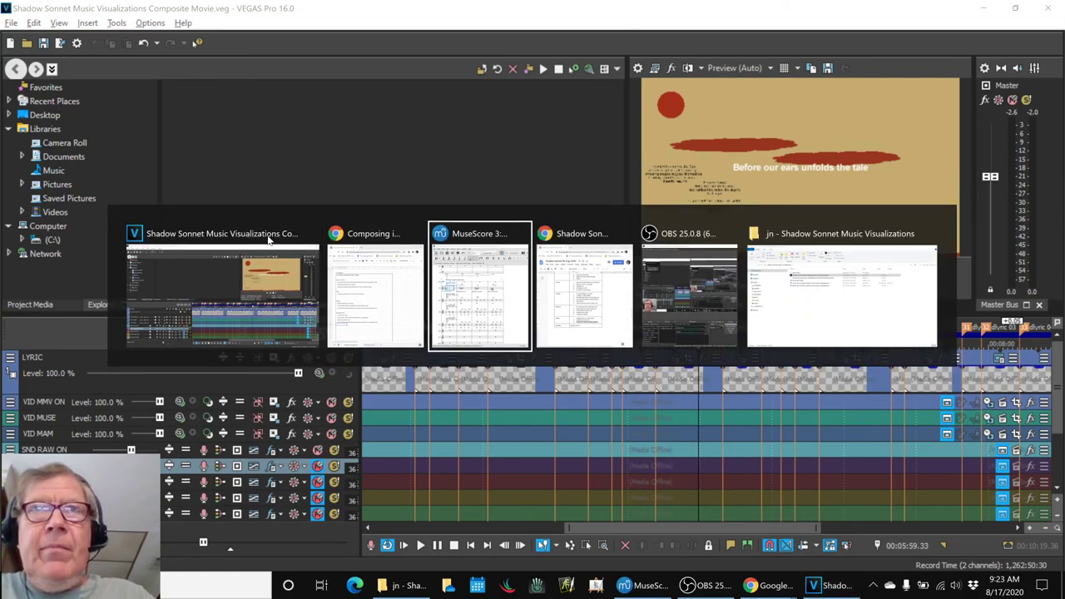